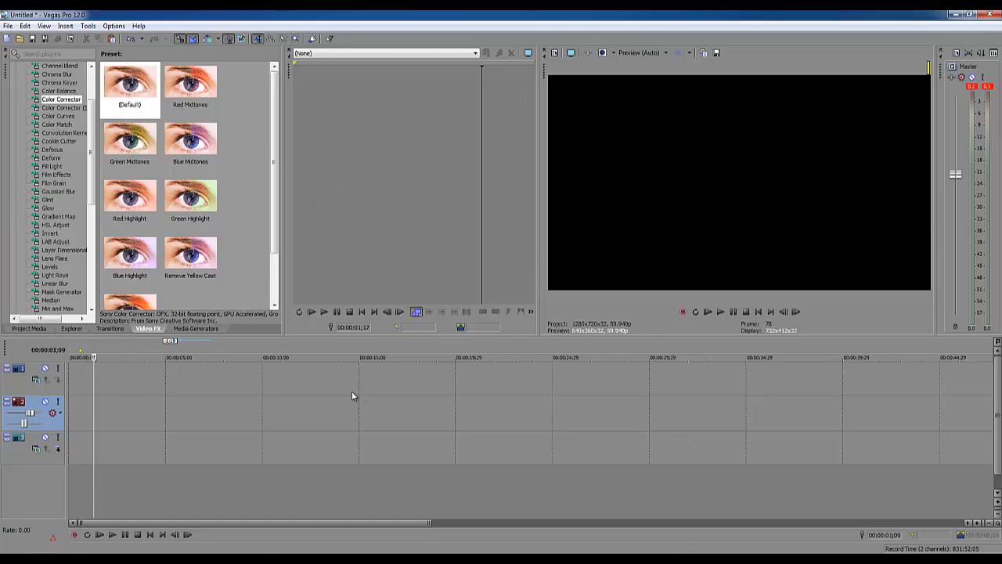
- Check the video preview's scaling option and widen the preview pane slightly
right_click(694, 195)
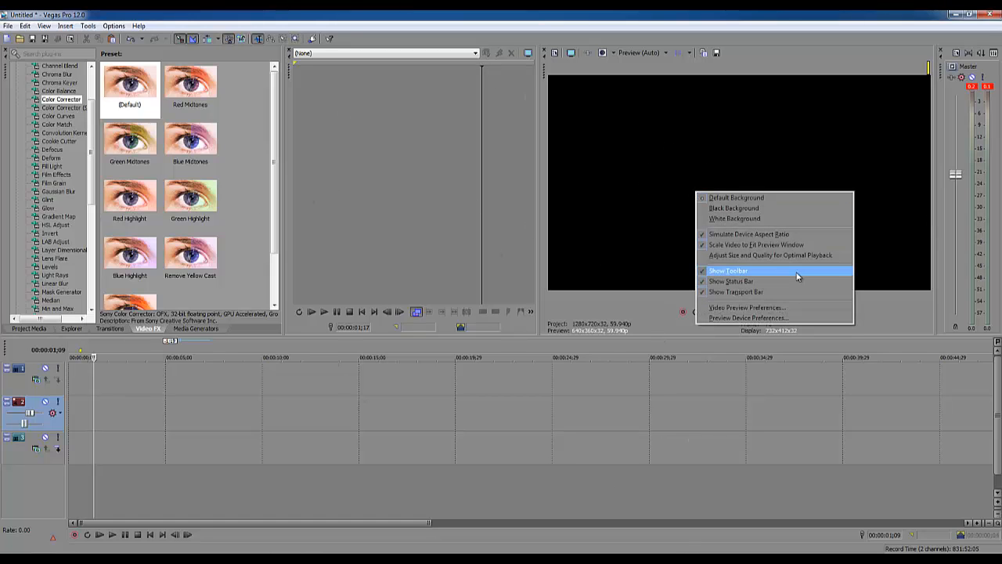
left_click(752, 245)
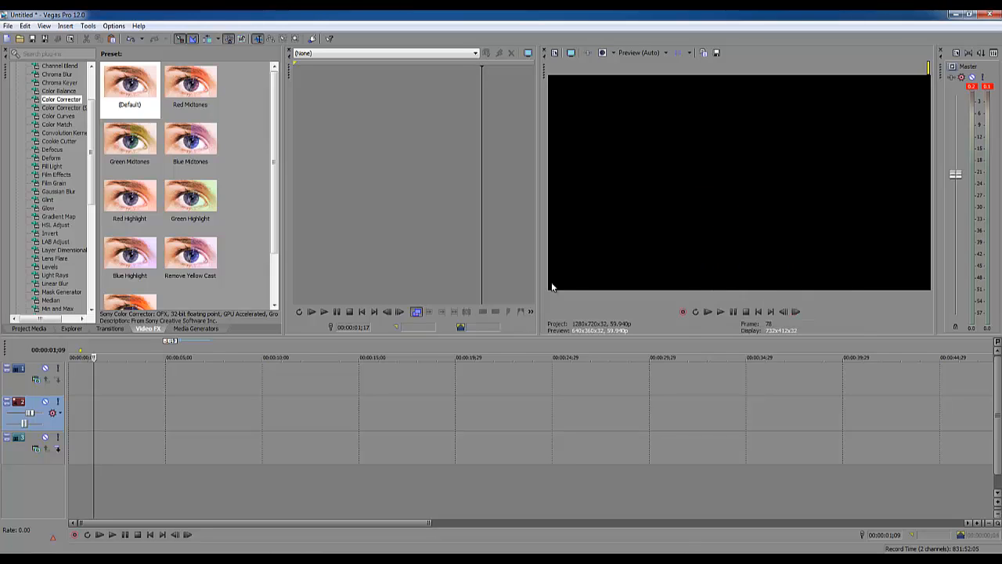
mouse_move(538, 283)
left_mouse_down()
mouse_move(611, 280)
mouse_move(521, 280)
left_mouse_up()
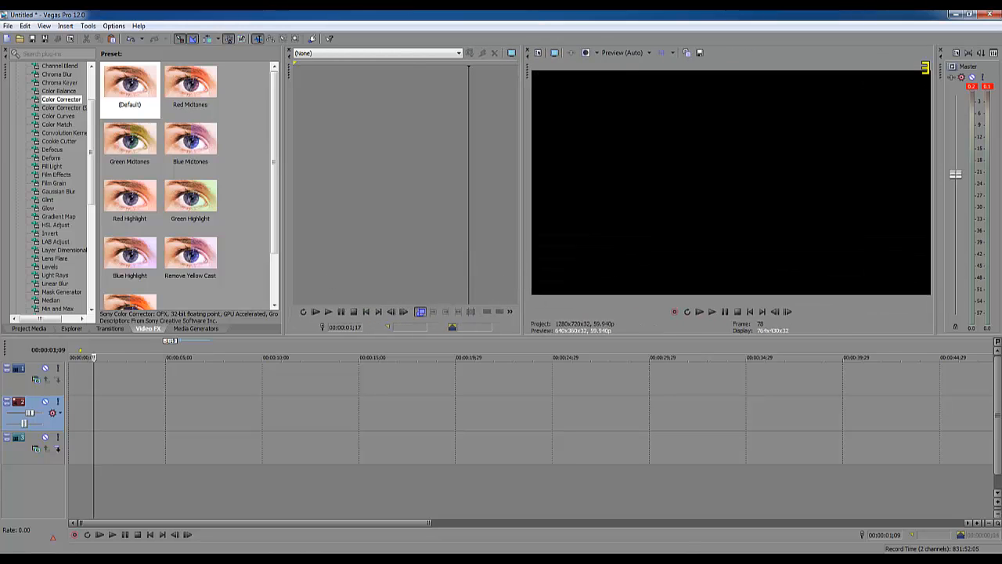
left_click_drag(0, 92, 368, 55)
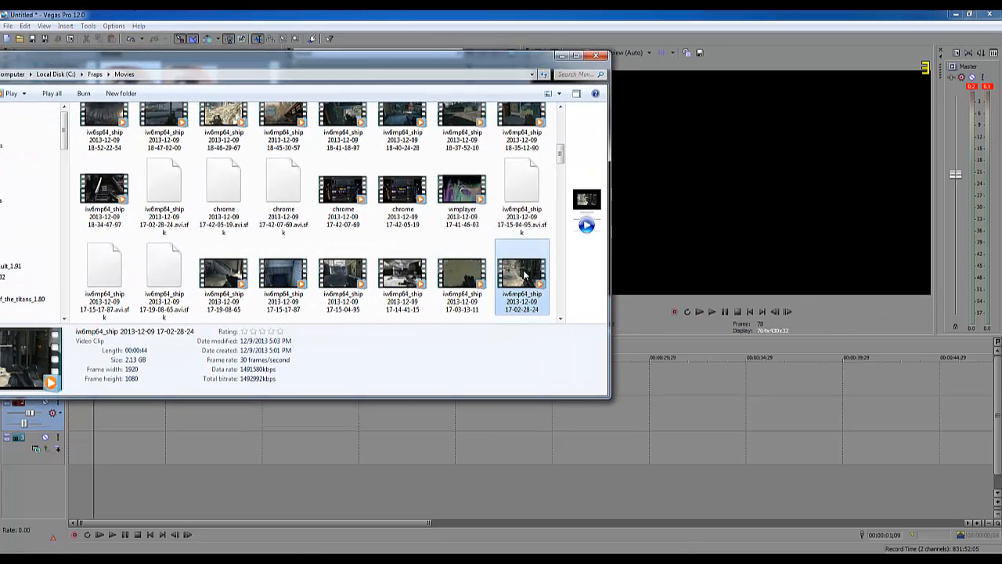
left_click_drag(515, 278, 648, 395)
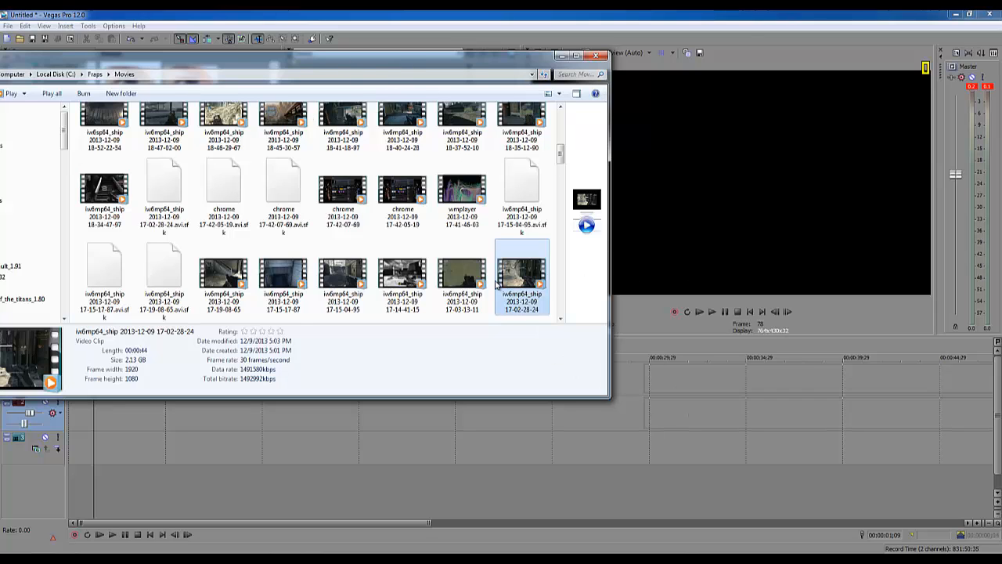
left_click(757, 392)
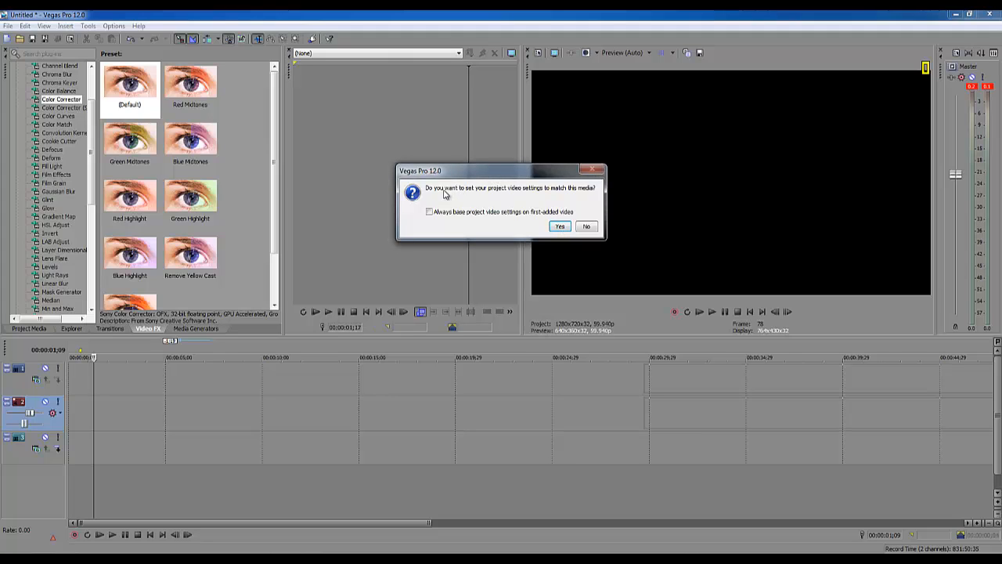
left_click(586, 227)
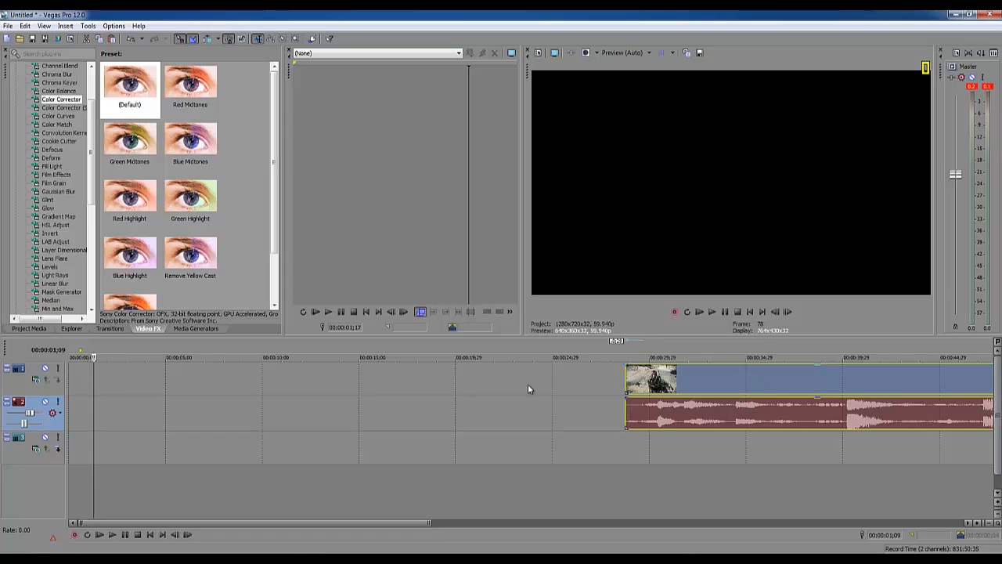
left_click_drag(152, 398, 98, 375)
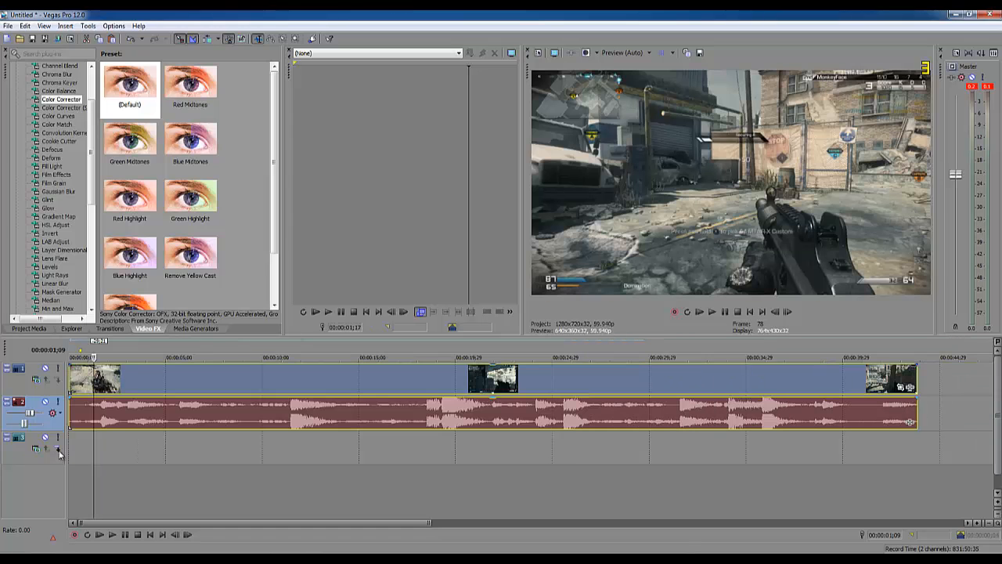
left_click_drag(91, 448, 281, 450)
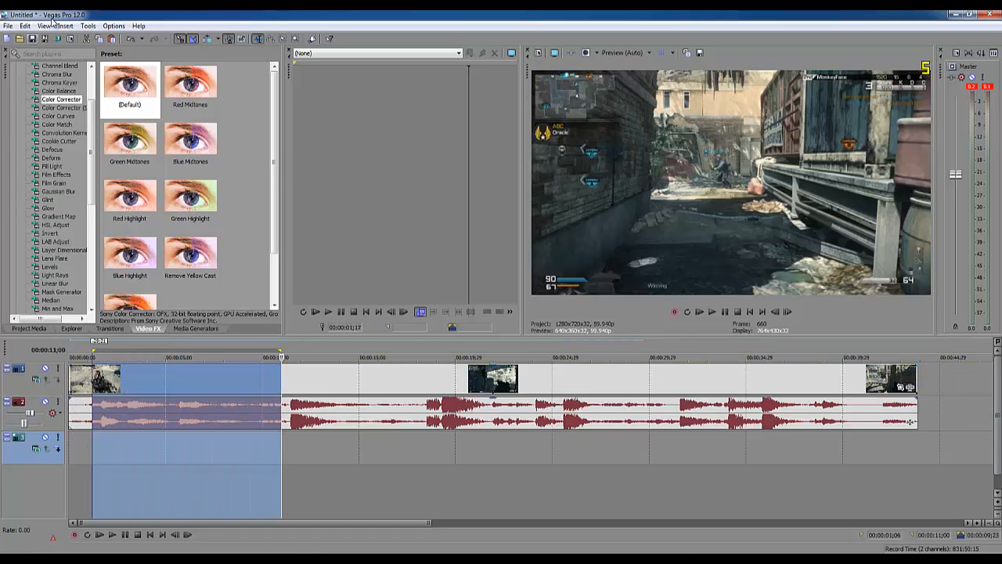
- Set the project's video template to HDV 720-30p (1280x720, 29.970 fps)
left_click(14, 25)
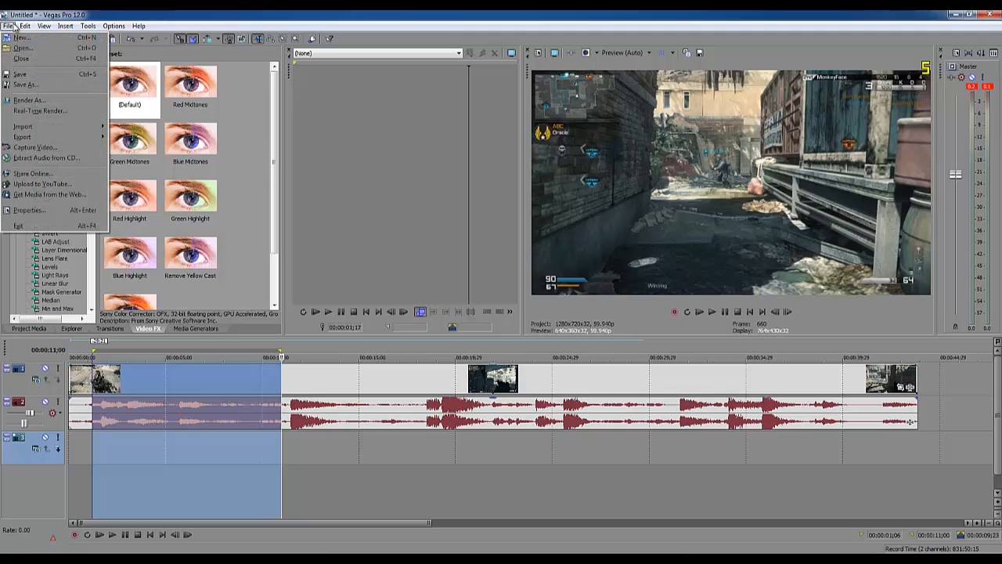
left_click(35, 210)
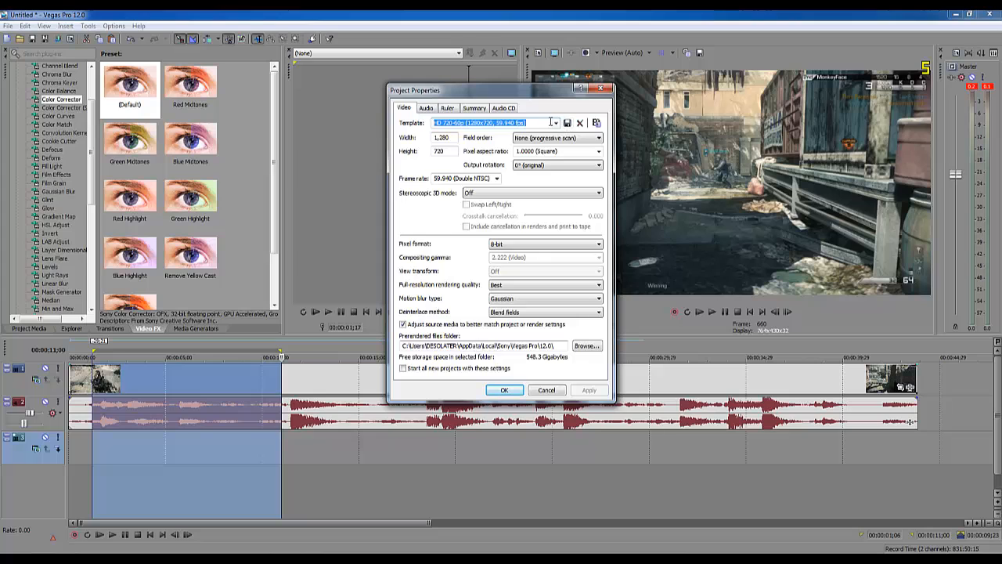
left_click(554, 122)
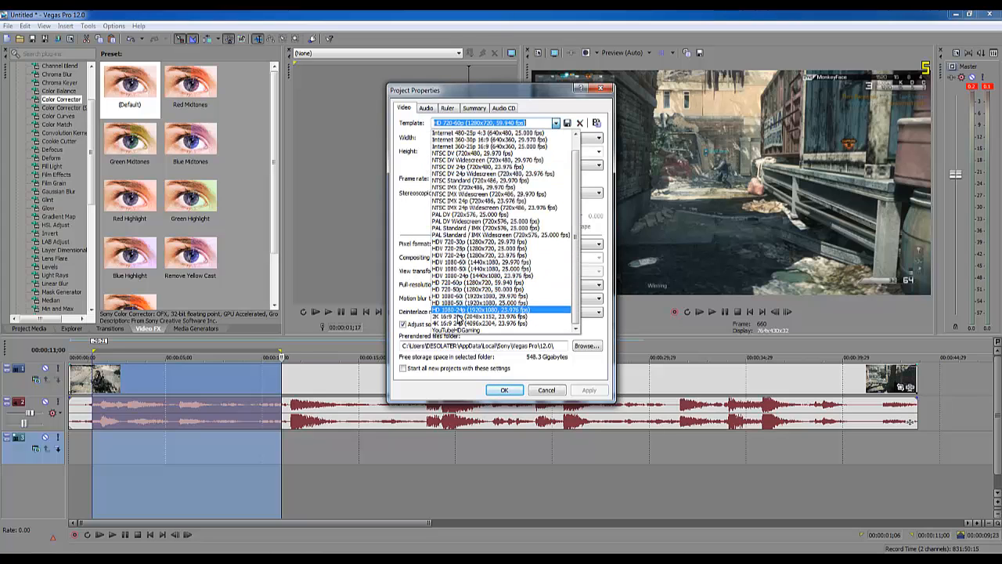
left_click(406, 213)
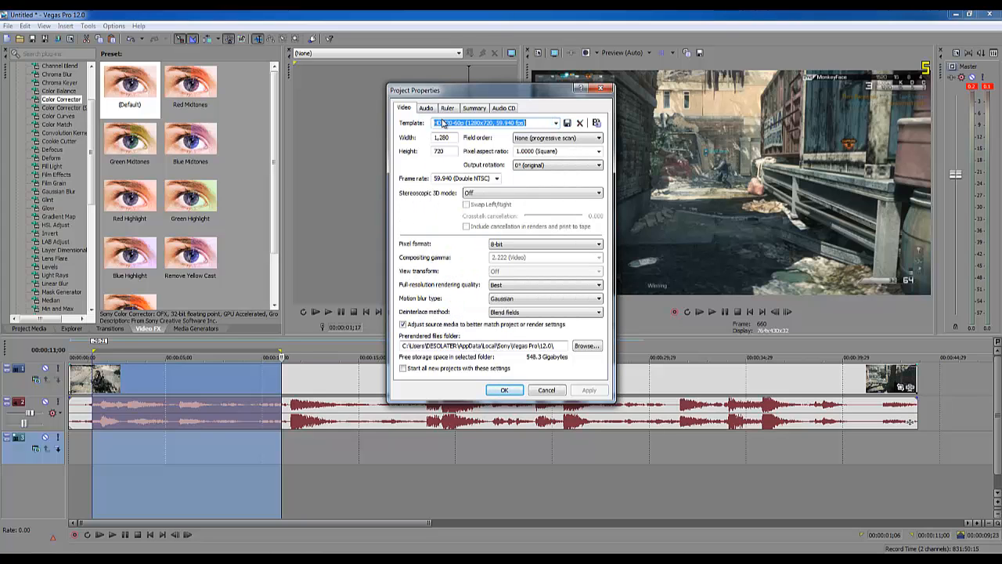
left_click(443, 122)
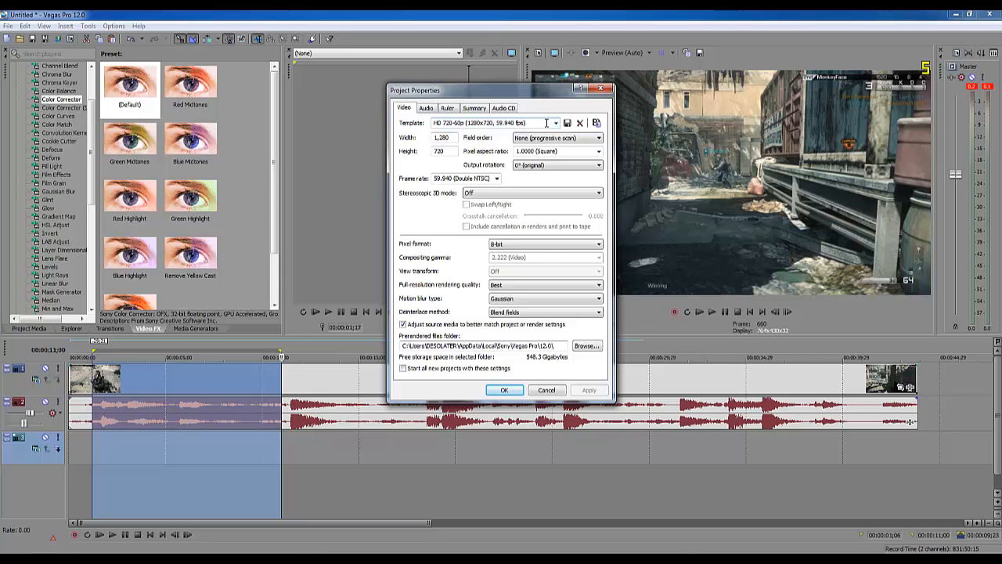
left_click(555, 124)
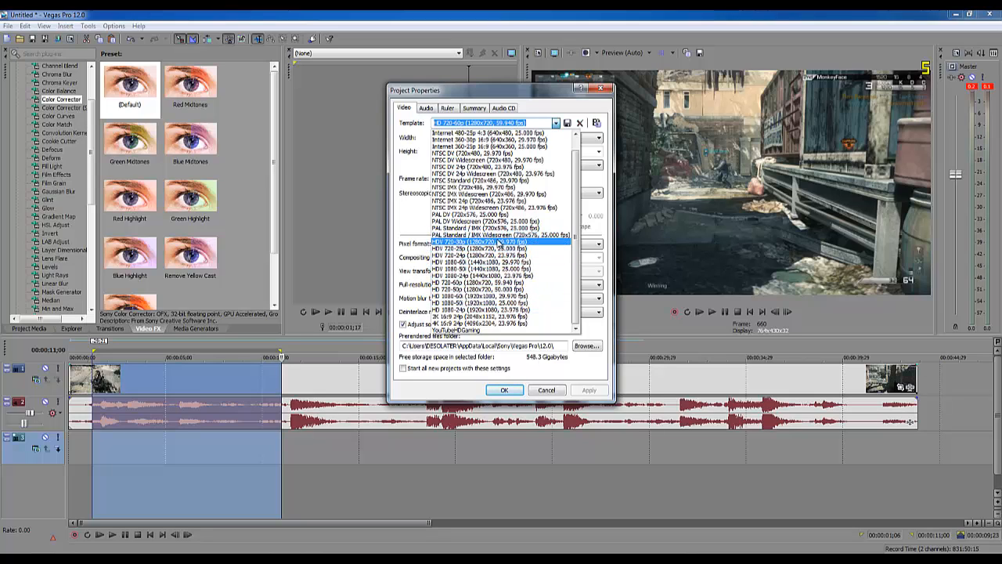
left_click(498, 242)
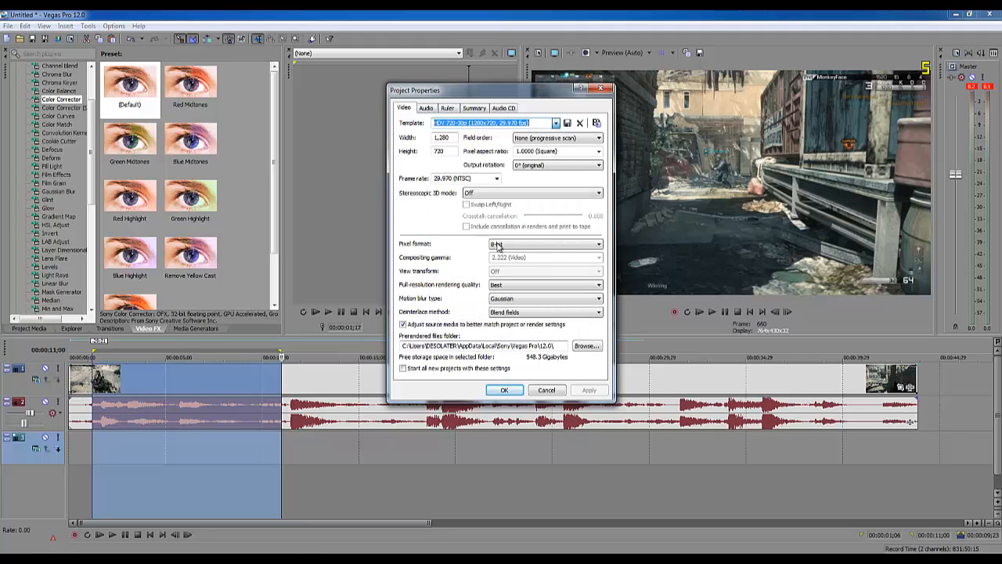
- Keep full-resolution rendering quality at Best and the deinterlace method at Blend fields, and apply the project properties
left_click(451, 140)
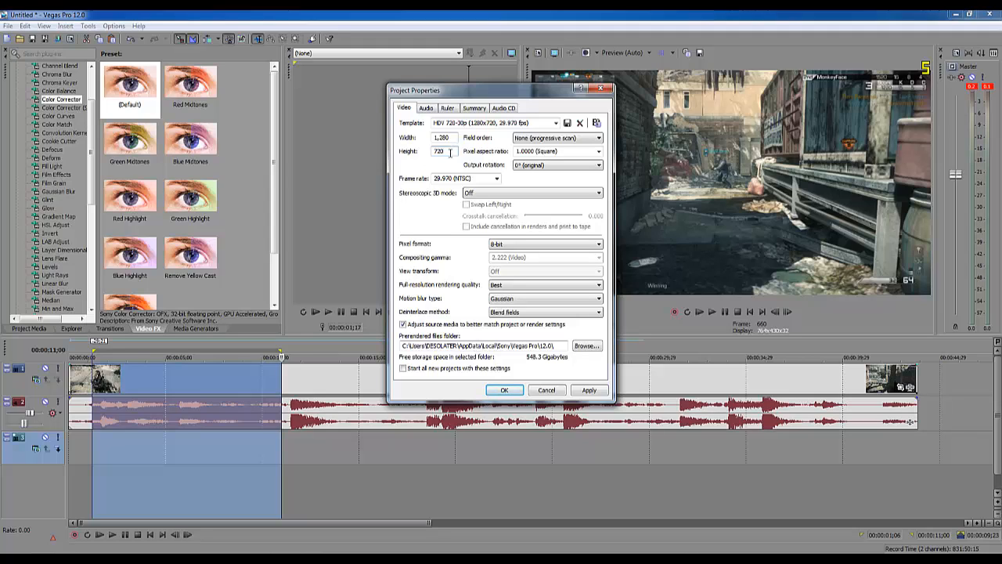
left_click(541, 285)
left_click(522, 315)
left_click(587, 390)
left_click(504, 390)
- Disable resampling for the video clip on the timeline
left_click(246, 464)
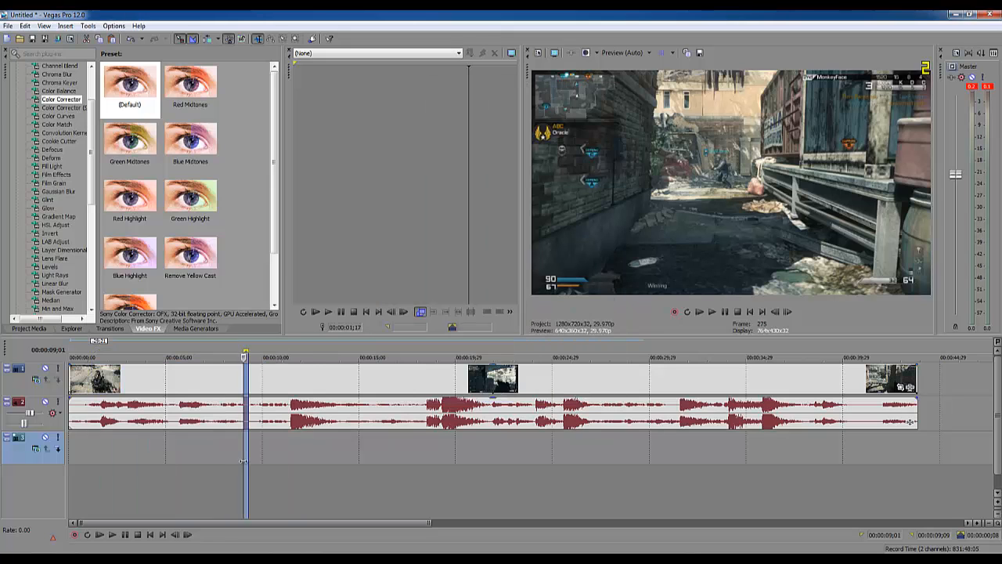
right_click(309, 381)
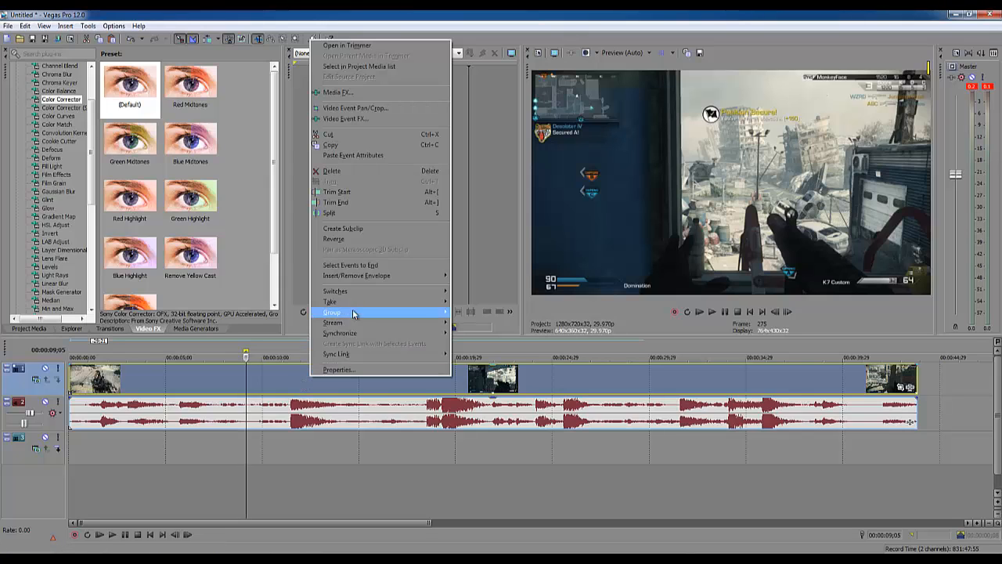
mouse_move(356, 293)
left_click(520, 373)
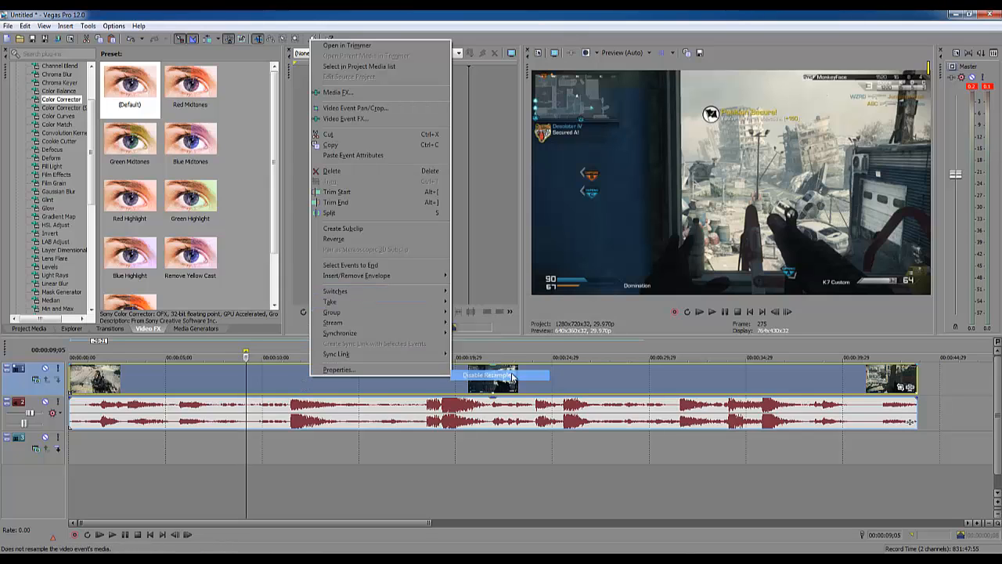
left_click(282, 458)
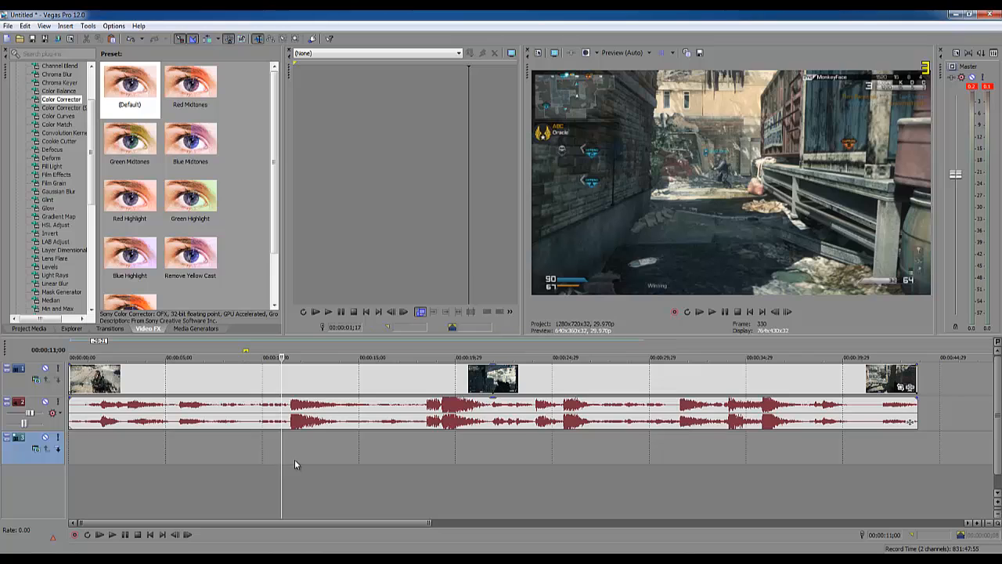
- Add a fade-in at the start of the video clip and a fade-out at its end
left_click_drag(296, 461, 465, 466)
left_click(270, 457)
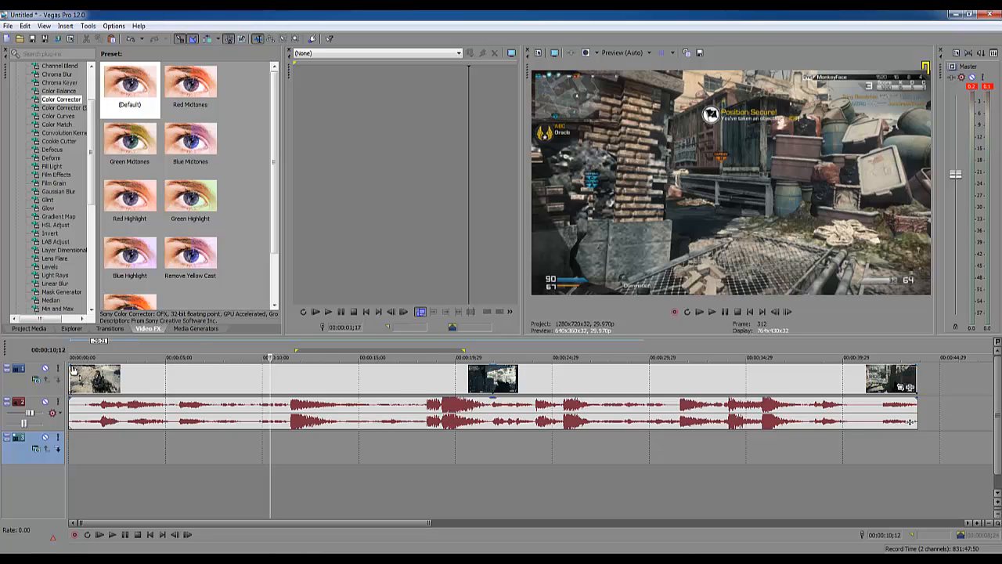
scroll(77, 370, "up", 2)
scroll(77, 369, "down", 3)
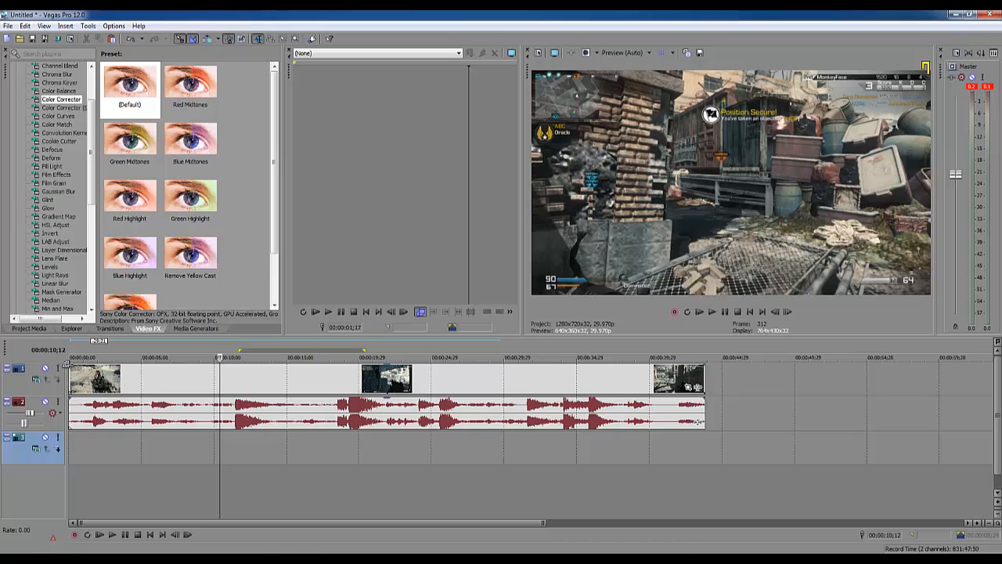
left_click_drag(69, 365, 92, 367)
left_click_drag(702, 364, 687, 364)
- Shorten the video clip's fade-in and play back the opening of the clip
left_click(73, 452)
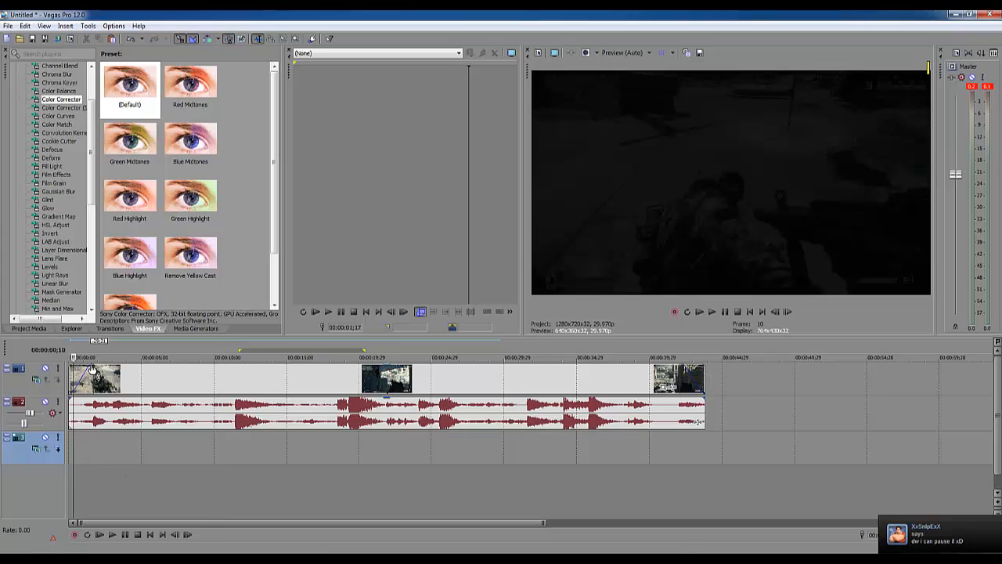
left_click_drag(92, 368, 72, 367)
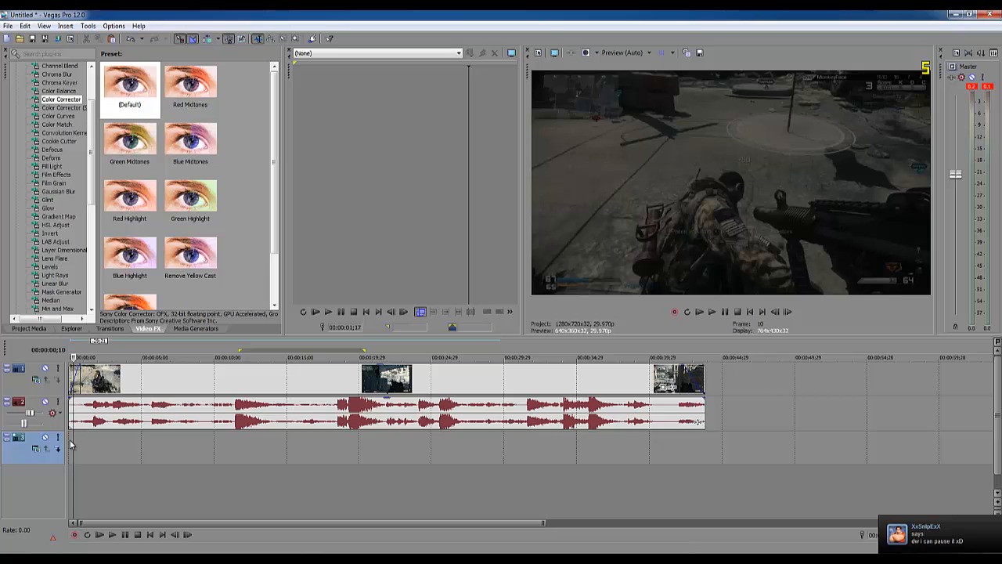
left_click(112, 534)
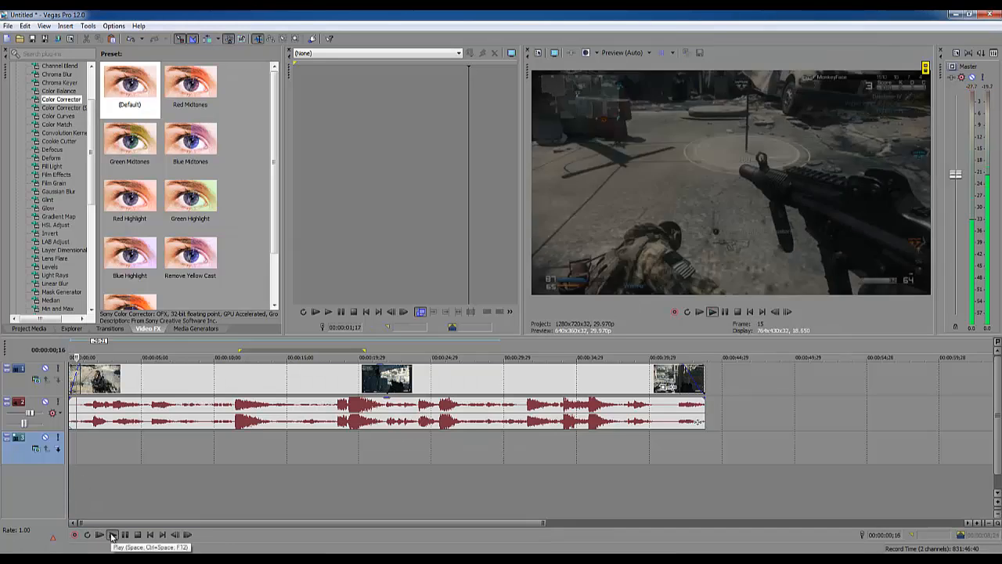
left_click(127, 537)
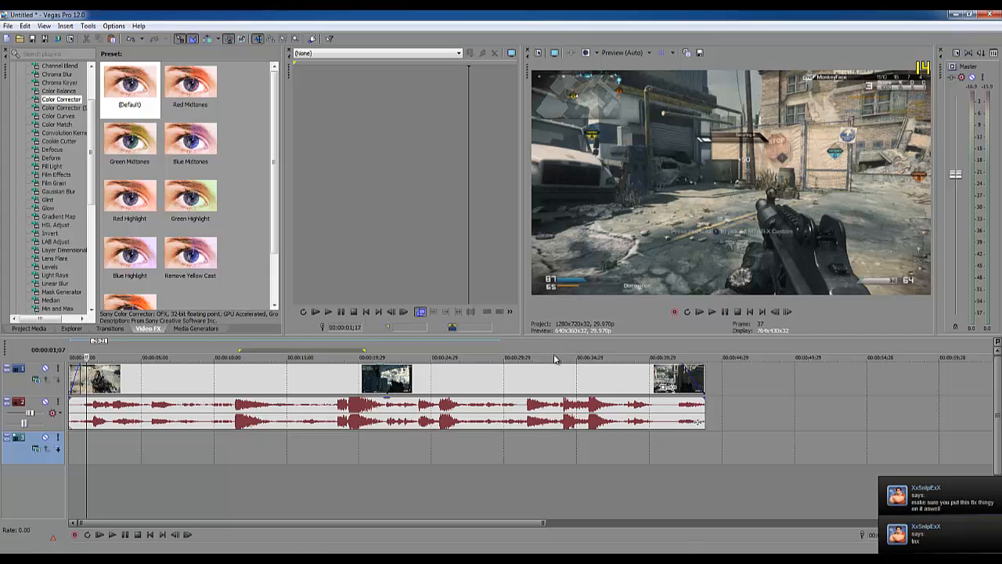
left_click(195, 376)
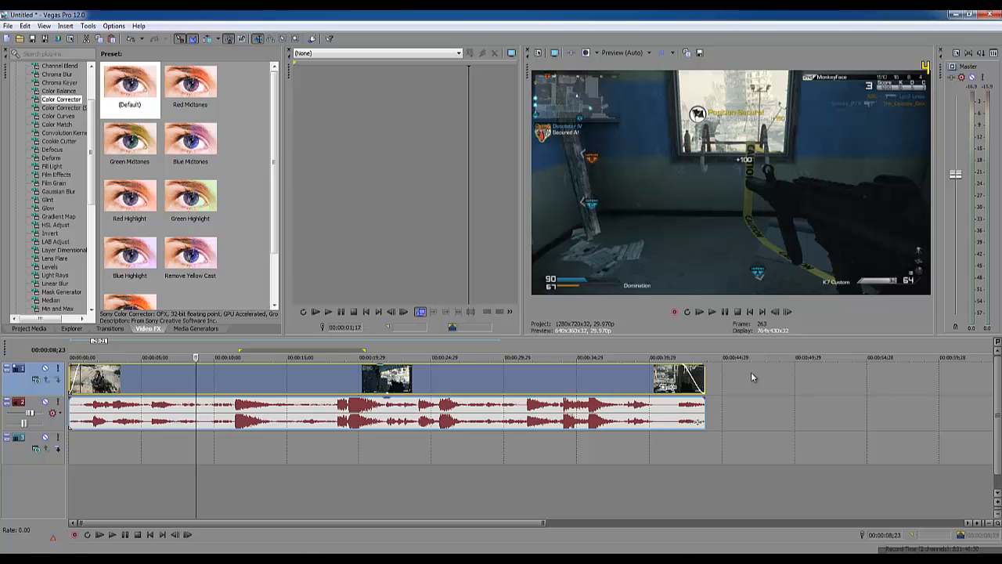
left_click(264, 412)
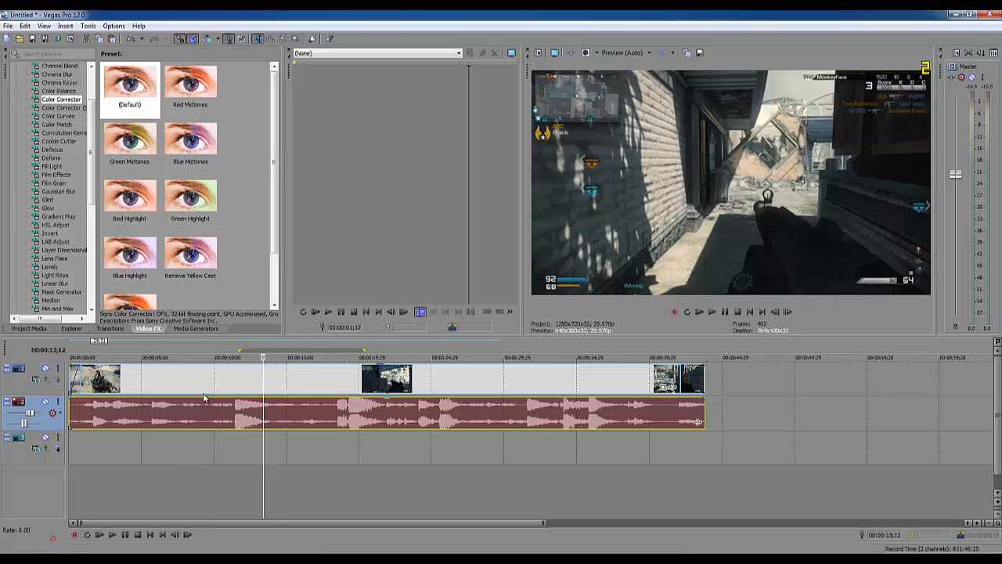
left_click(197, 374)
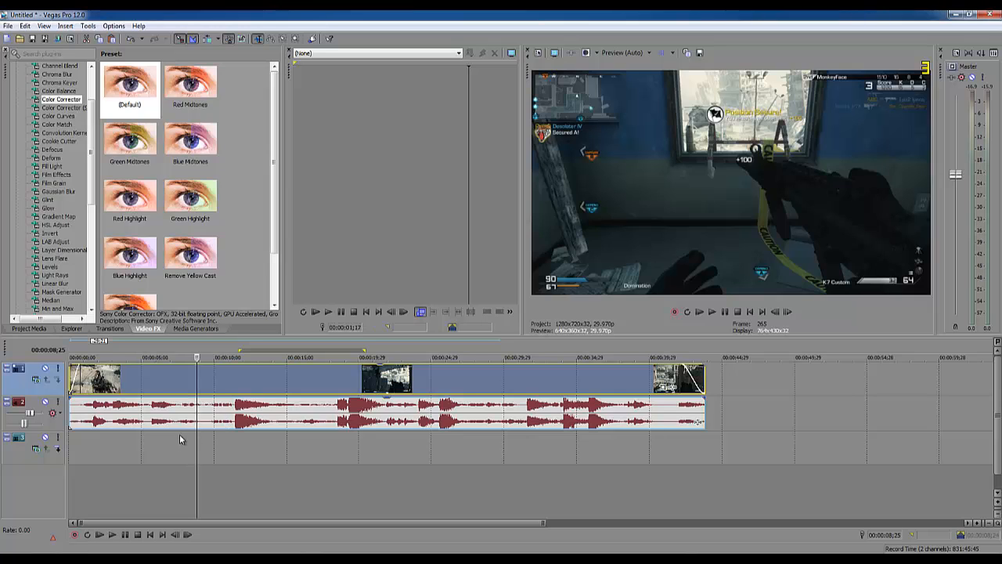
left_click(164, 450)
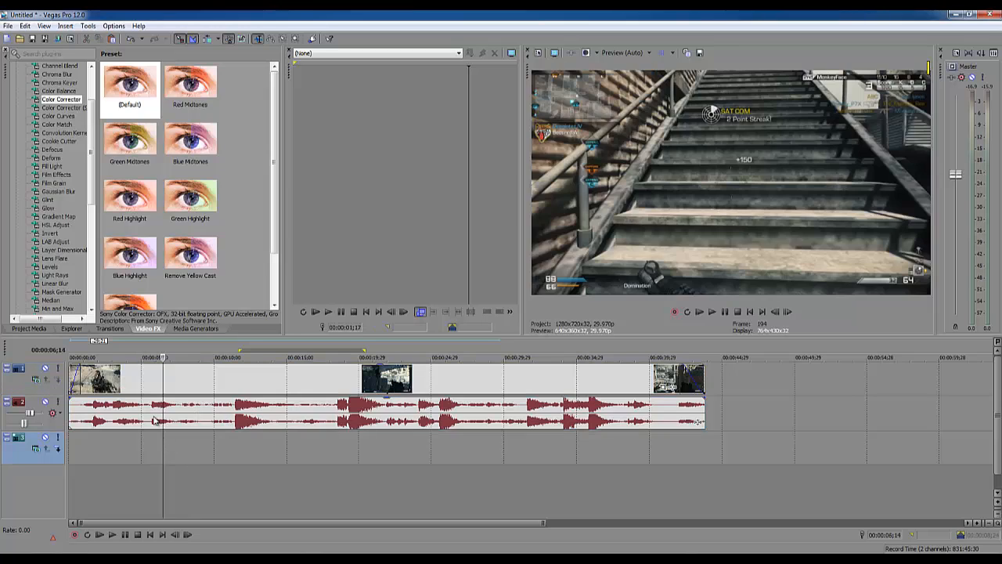
left_click(145, 378)
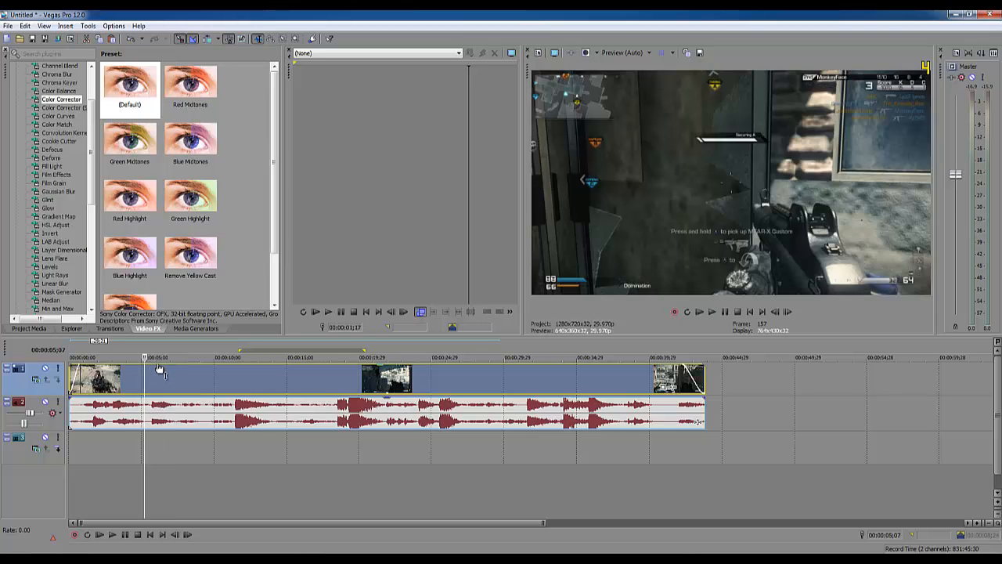
- Move the video and audio clips along the timeline and return both to its start
key("ctrl+z")
left_click_drag(191, 371, 275, 391)
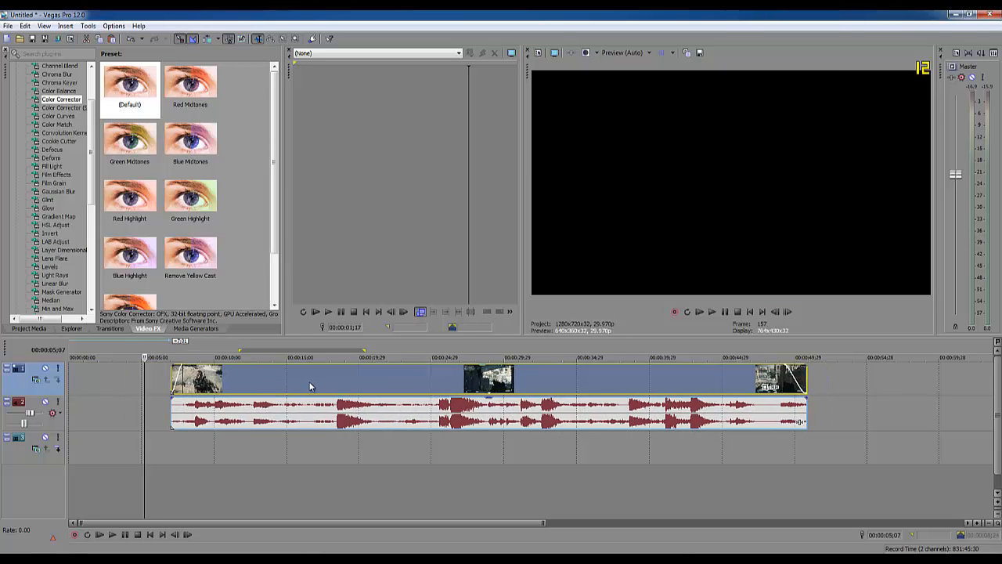
left_click_drag(279, 423, 338, 423)
left_click_drag(320, 378, 191, 376)
left_click_drag(306, 422, 157, 423)
left_click(194, 448)
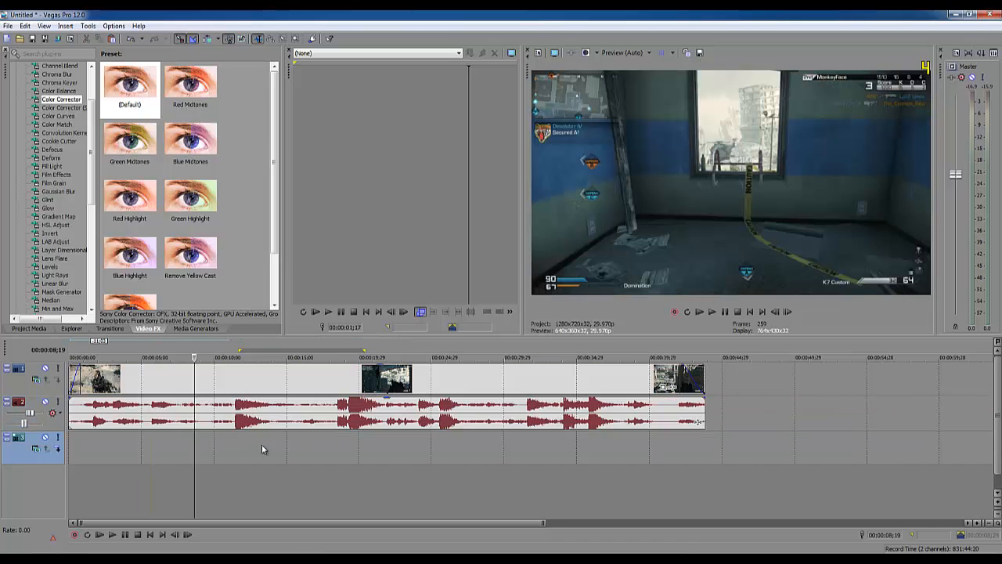
left_click(296, 381)
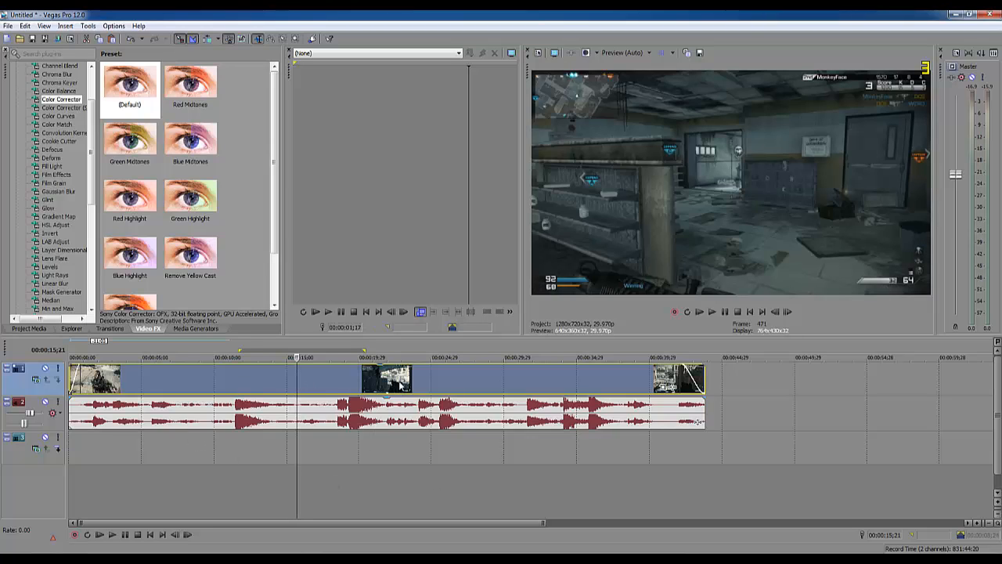
- Step through the middle of the gameplay clip in the preview to locate the section worth keeping
left_click(352, 383)
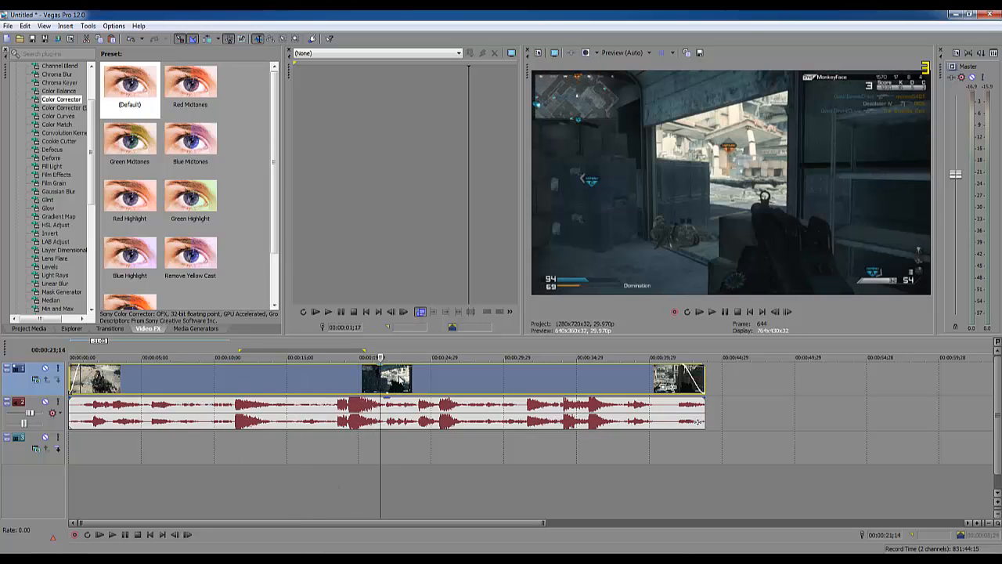
left_click(380, 381)
left_click(371, 382)
left_click(341, 383)
left_click(321, 386)
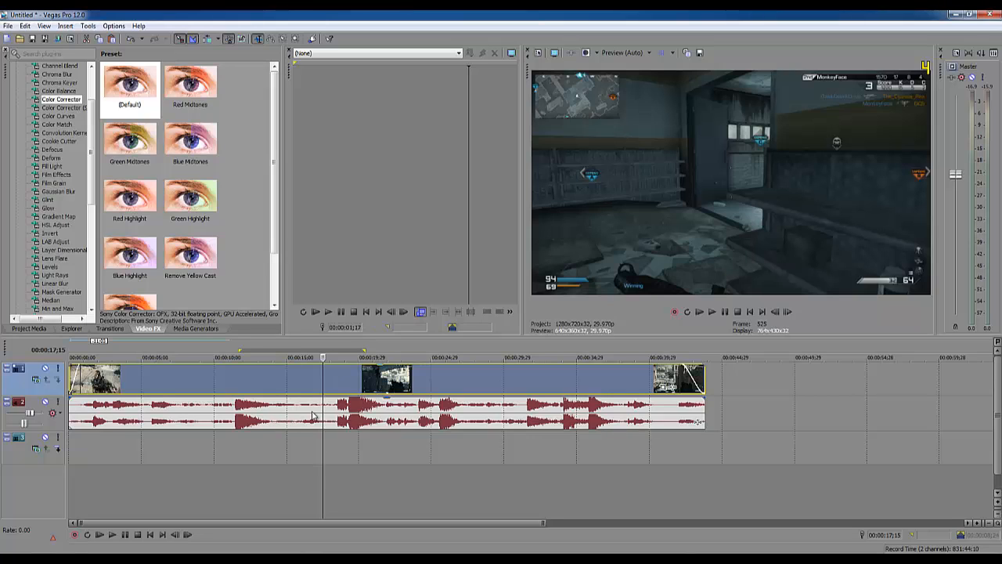
left_click(309, 374)
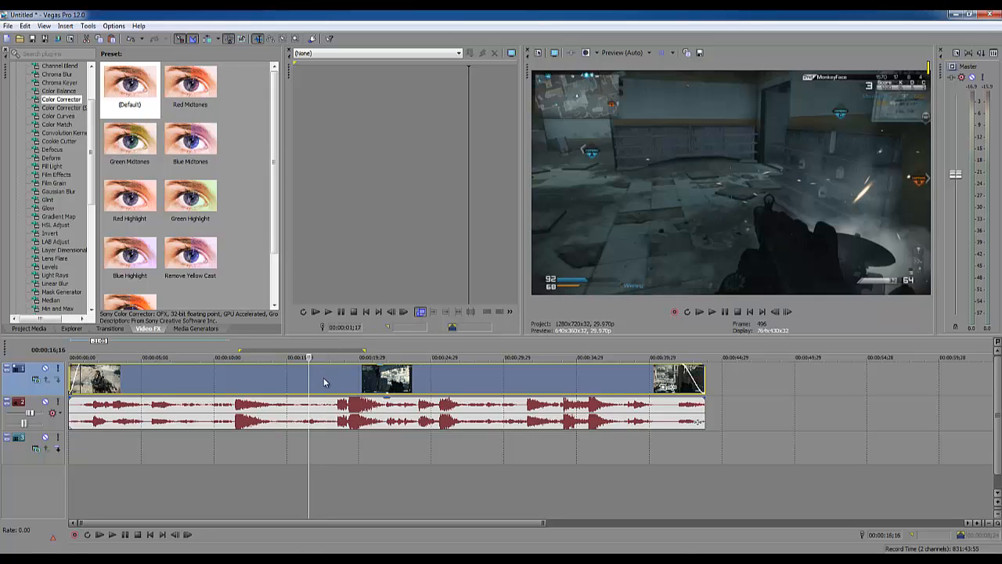
left_click(323, 377)
left_click(291, 413)
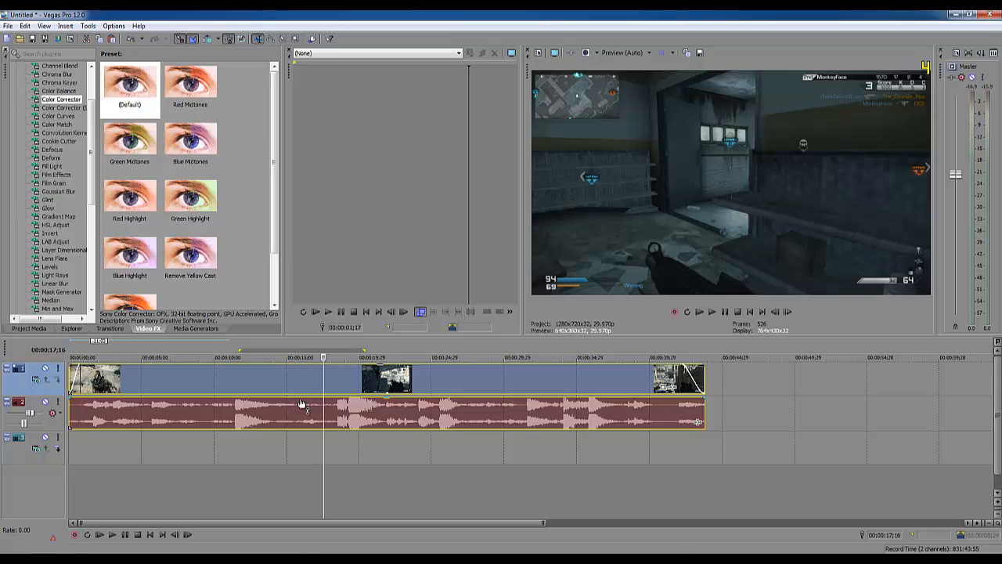
left_click(346, 382)
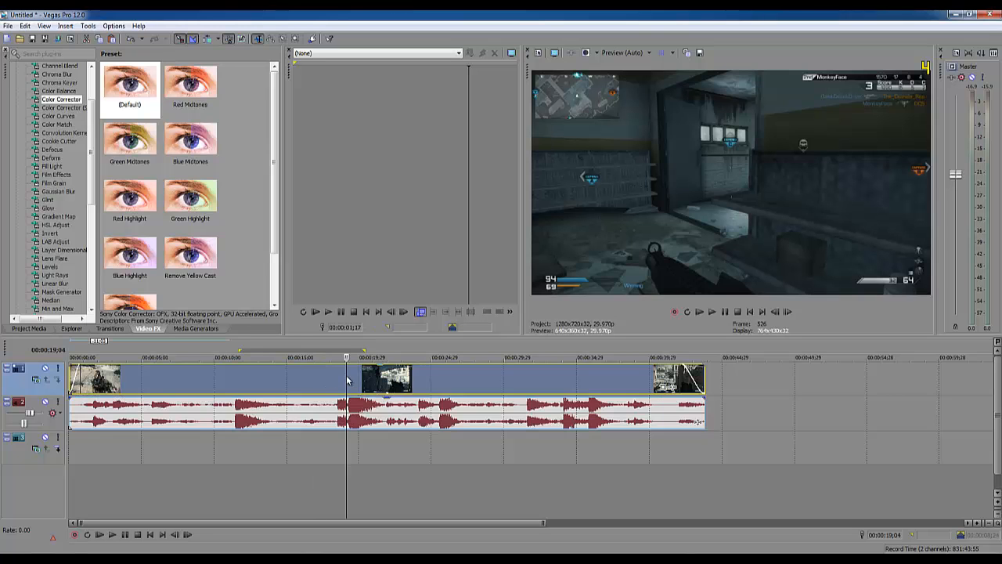
left_click_drag(303, 373, 210, 386)
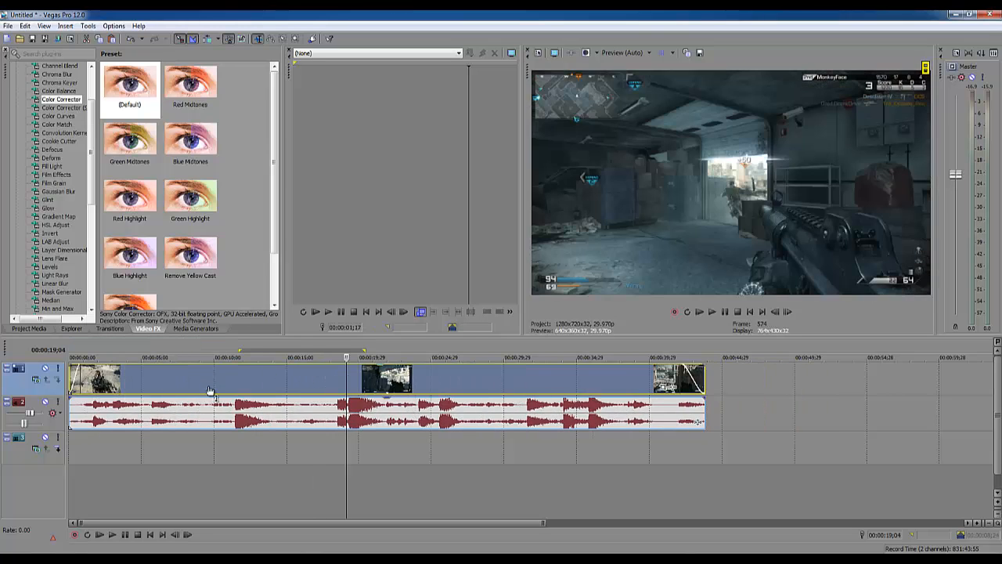
- Split the video and audio clips at 00:00:17;04 and again at 00:00:24;01 on the timeline
left_click(331, 452)
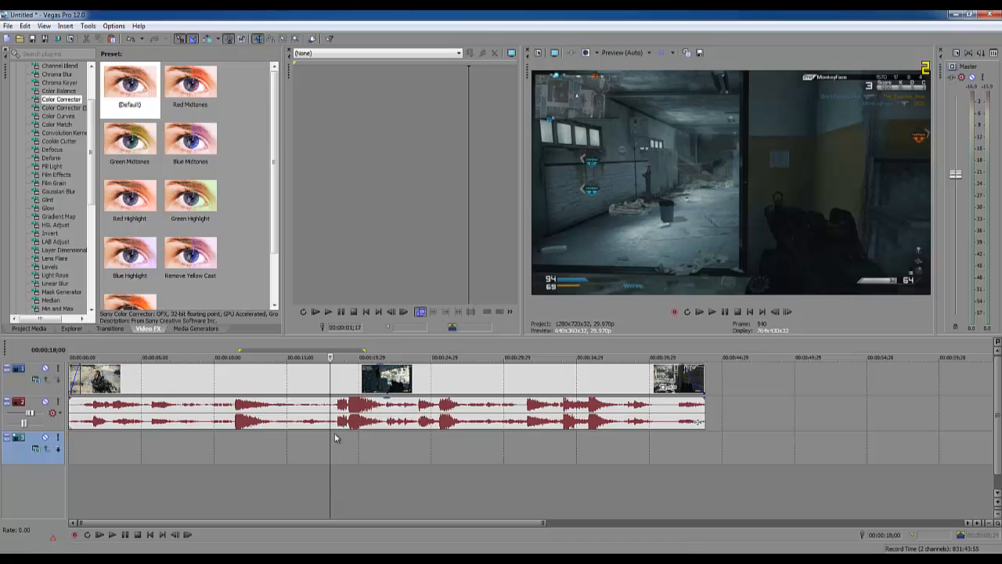
left_click_drag(338, 441, 336, 386)
left_click(317, 450)
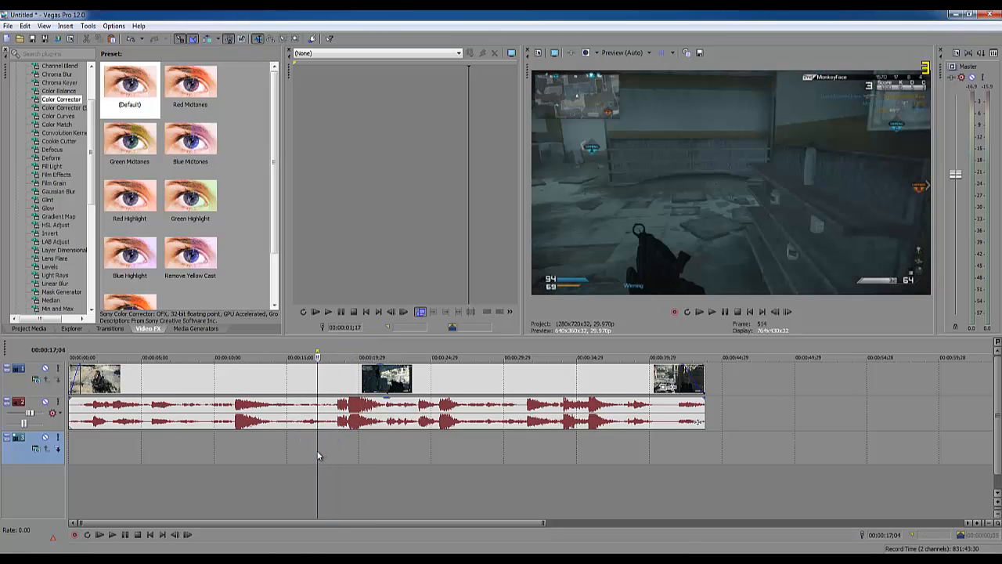
key("s")
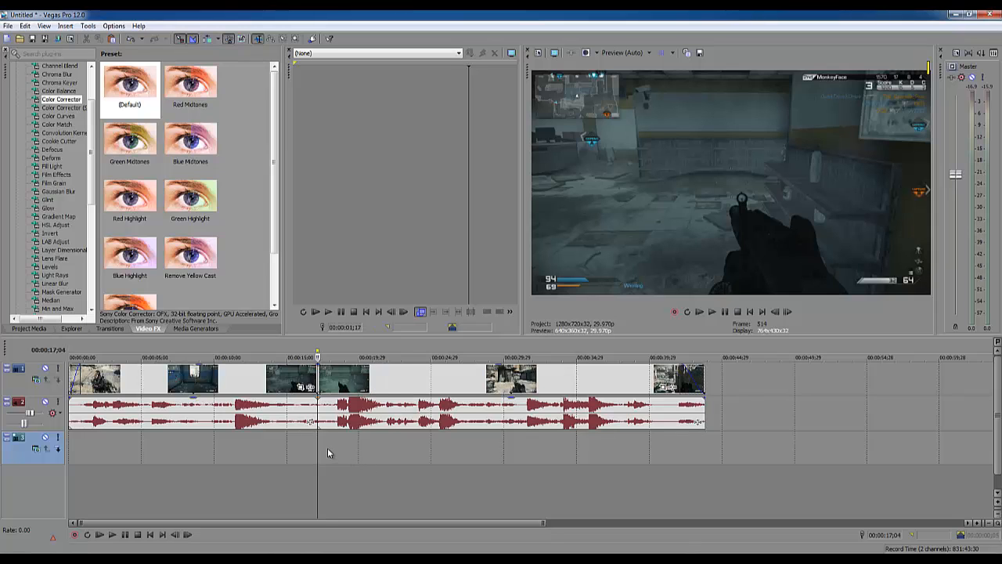
left_click_drag(325, 448, 417, 450)
left_click(418, 454)
key("s")
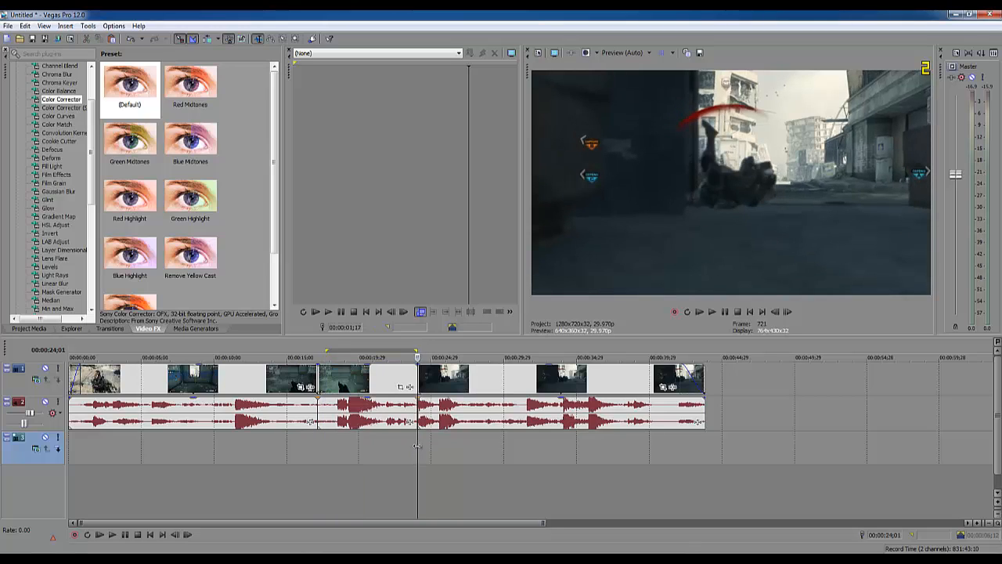
- Separate the last segment from the middle one and delete the segments before and after the middle section
left_click_drag(416, 382, 460, 382)
left_click(263, 381)
key("Delete")
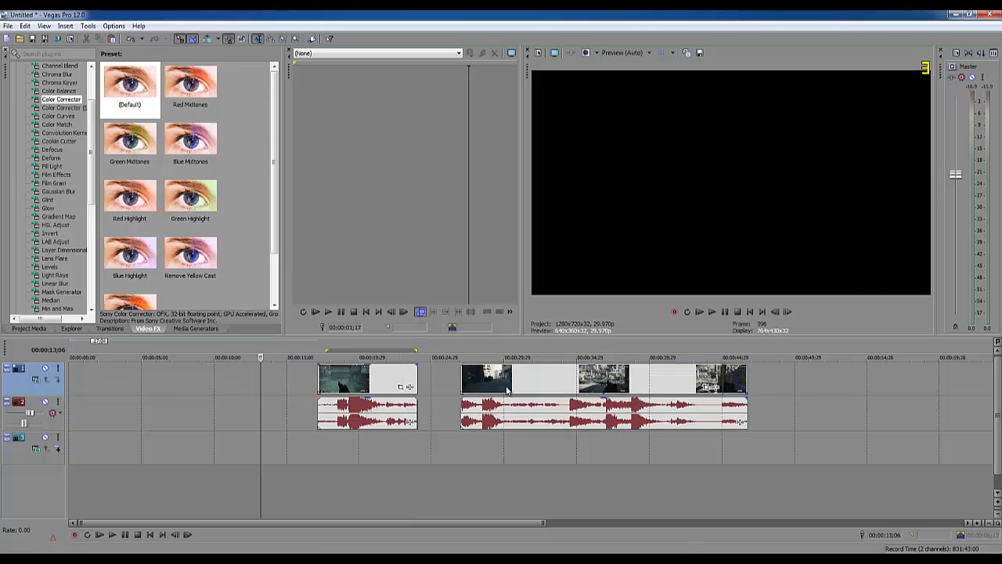
left_click(505, 386)
key("Delete")
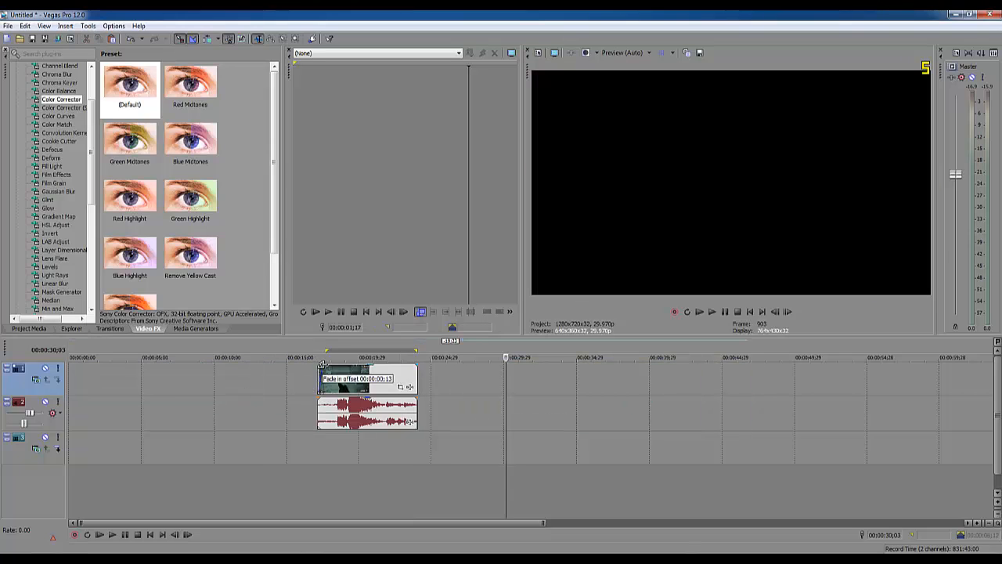
- Add a short fade-out to the end of the remaining video segment and play it back from its start
left_click_drag(418, 364, 406, 369)
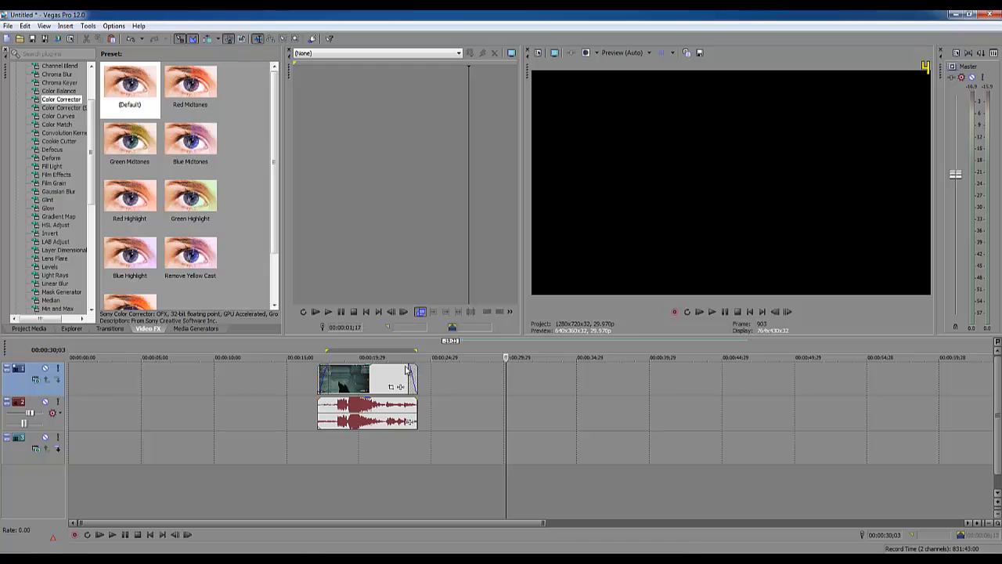
left_click(317, 440)
left_click(112, 535)
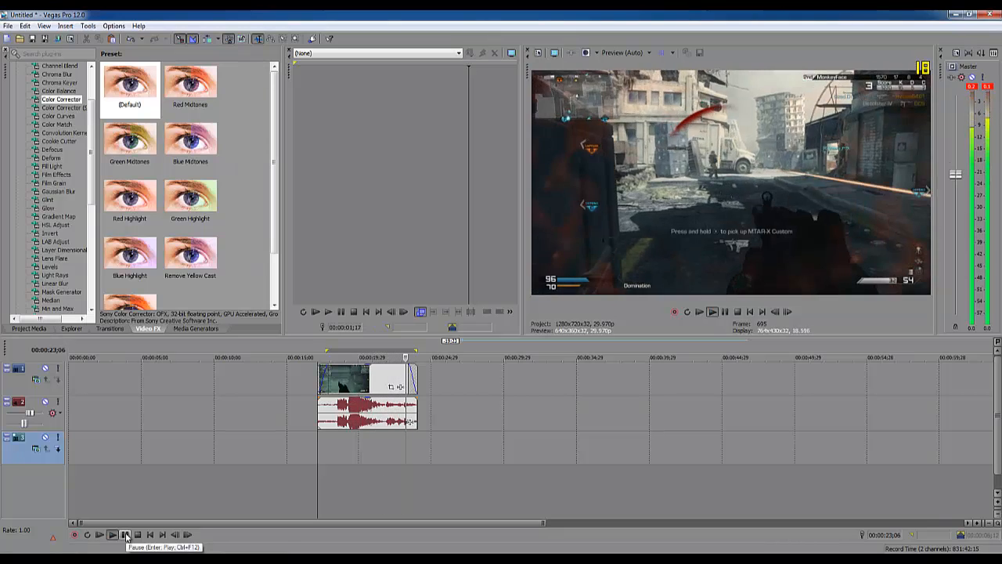
left_click(126, 535)
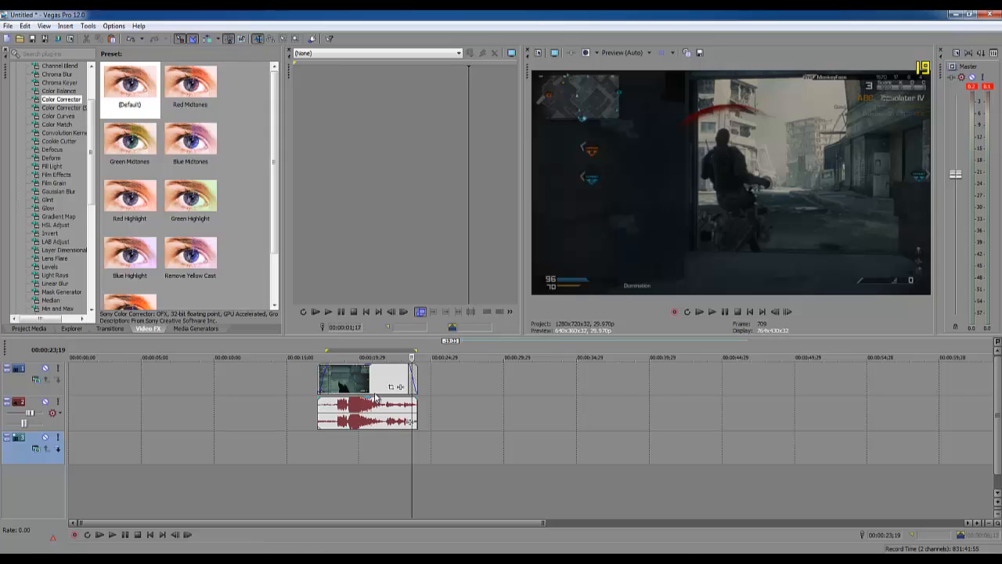
- Time-compress the segment to less than half its length, preview the speed-up, and stretch it back to slightly under its original length
left_click(415, 378)
left_click_drag(415, 378, 364, 378)
left_click(318, 444)
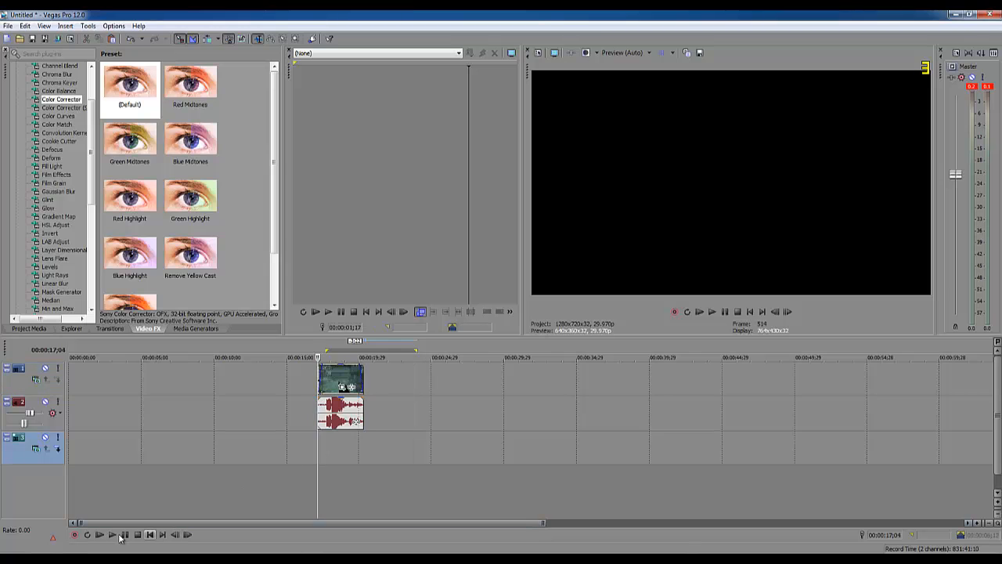
left_click(112, 534)
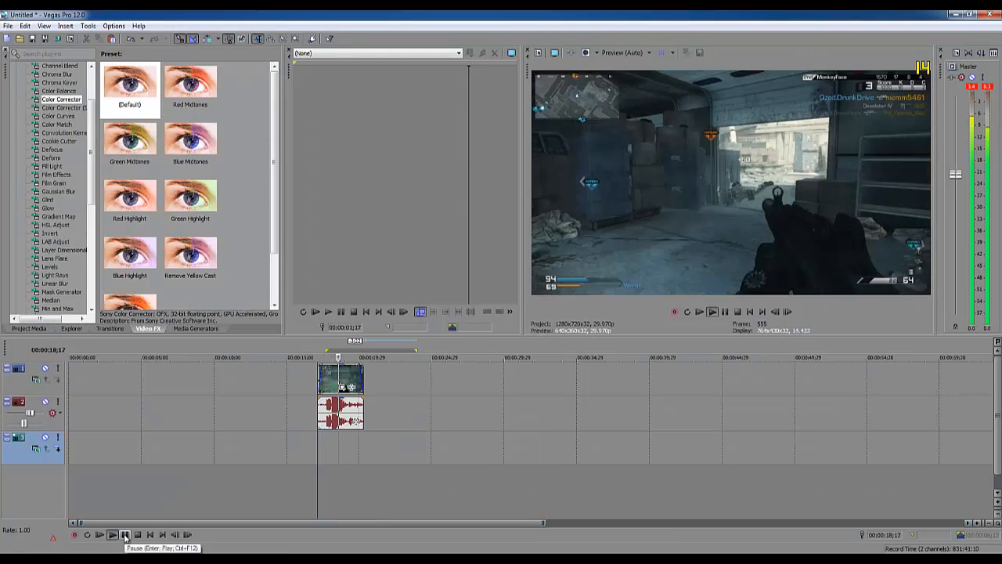
left_click(125, 536)
left_click_drag(365, 382, 409, 382)
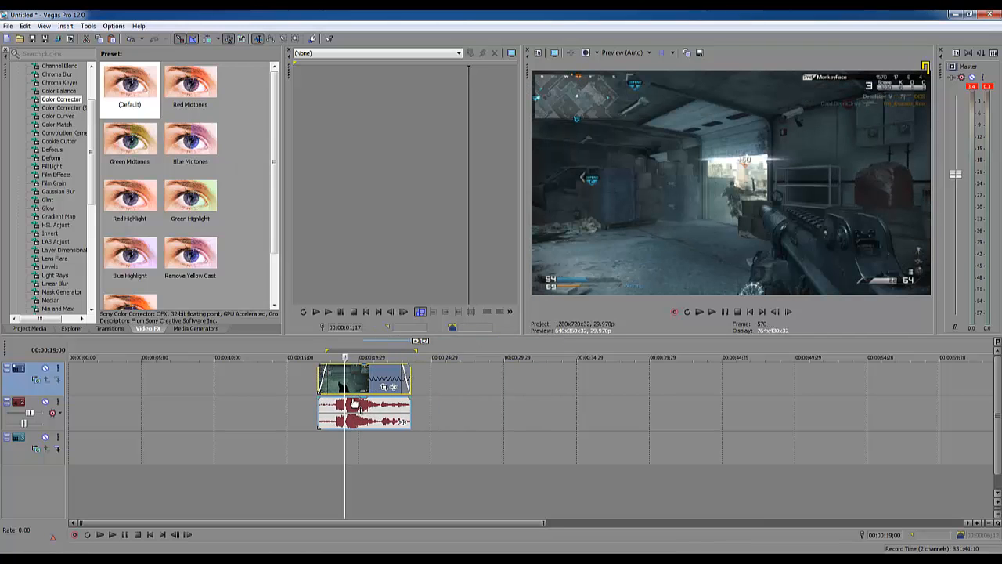
- Lower the audio segment's gain, play it back to hear the difference, and raise the gain back to full
mouse_move(365, 401)
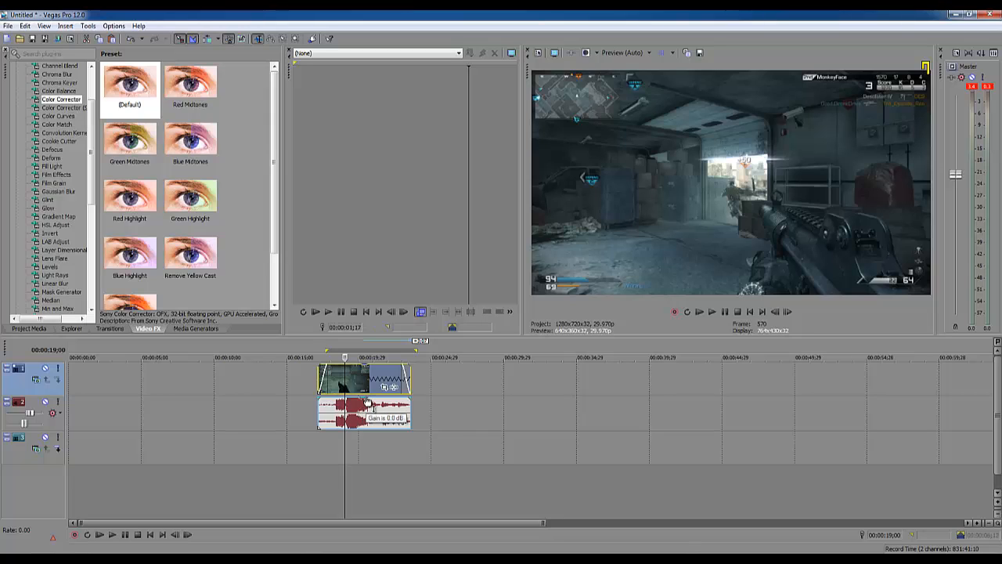
left_click_drag(365, 402, 366, 413)
left_click(312, 444)
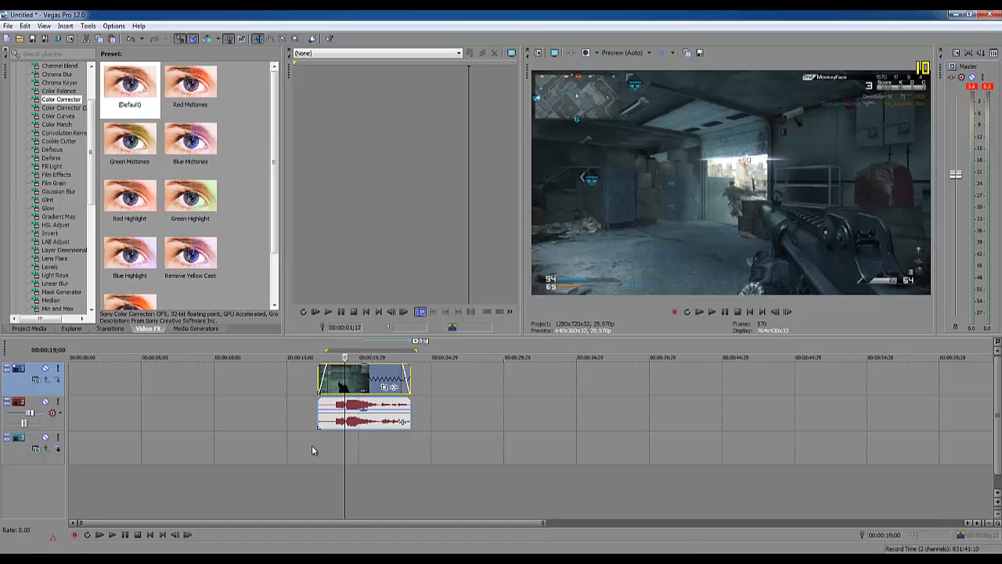
left_click(111, 533)
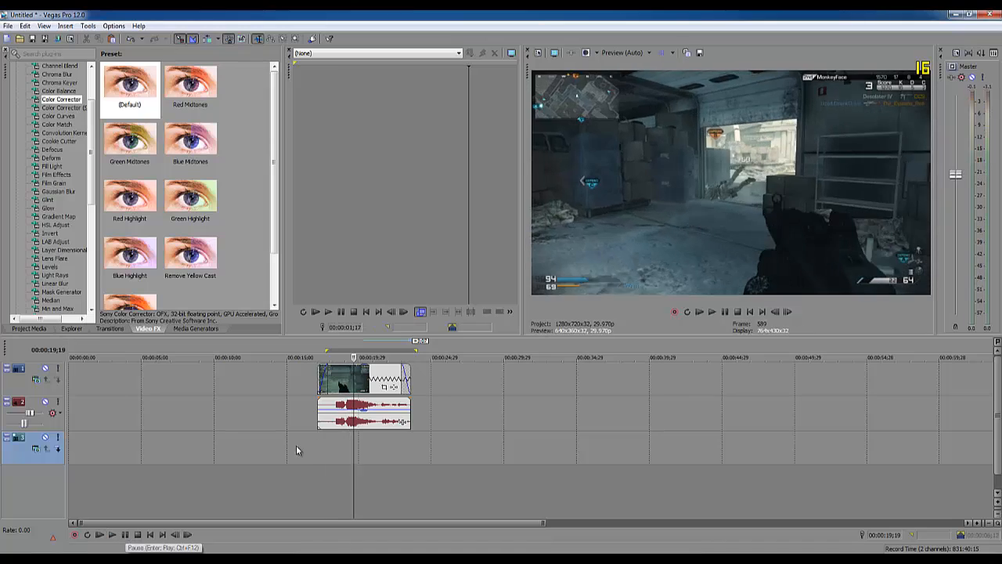
key("Return")
left_click_drag(374, 411, 378, 398)
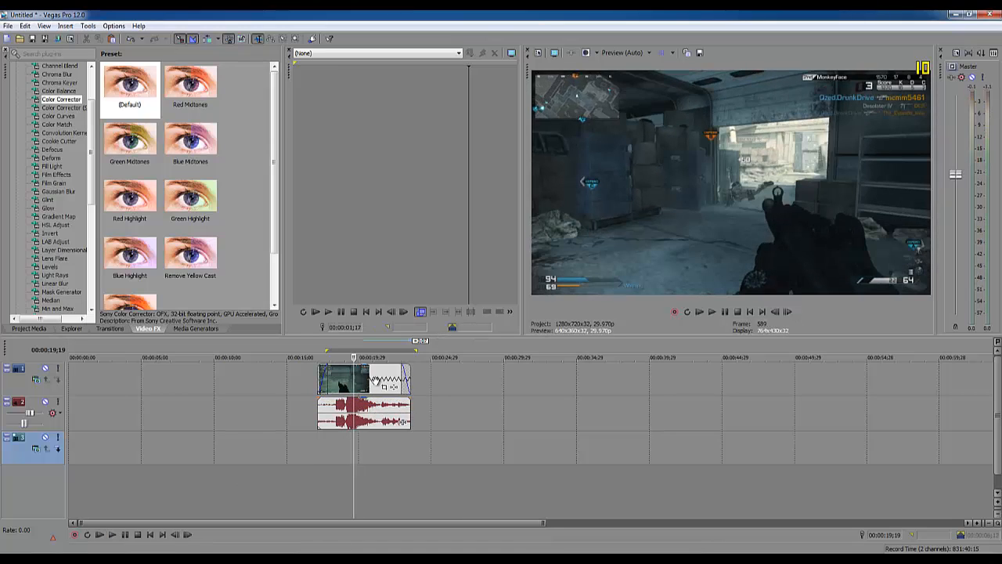
- Crop the video segment with Pan/Crop to about 1,190 by 646, centred at about X 977, Y 609
left_click(324, 452)
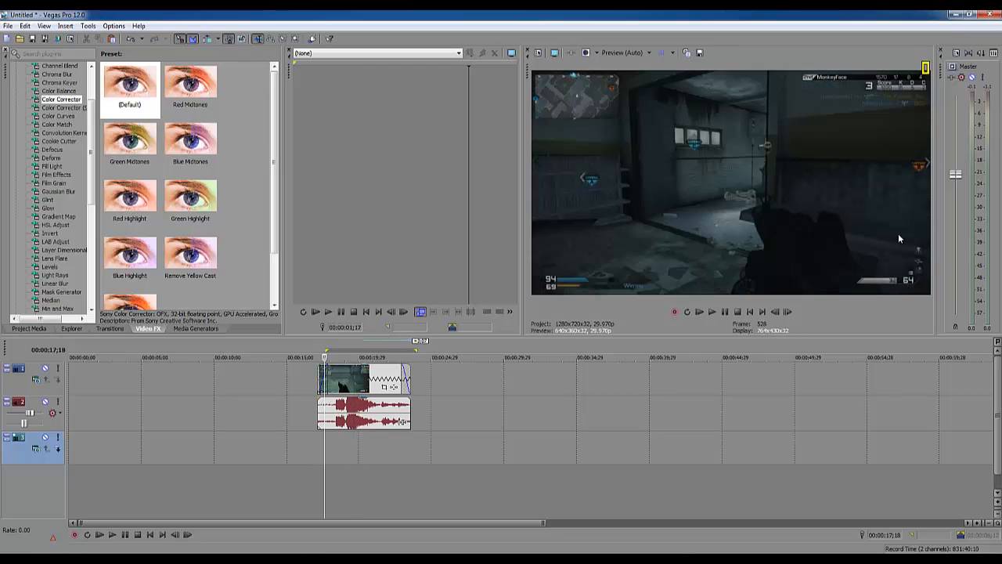
left_click(385, 387)
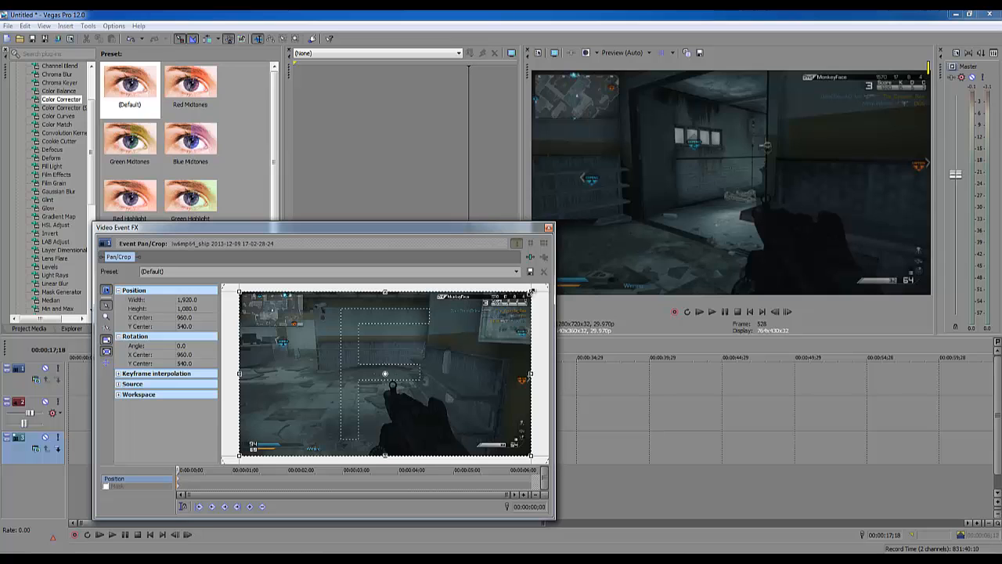
left_click_drag(531, 292, 476, 323)
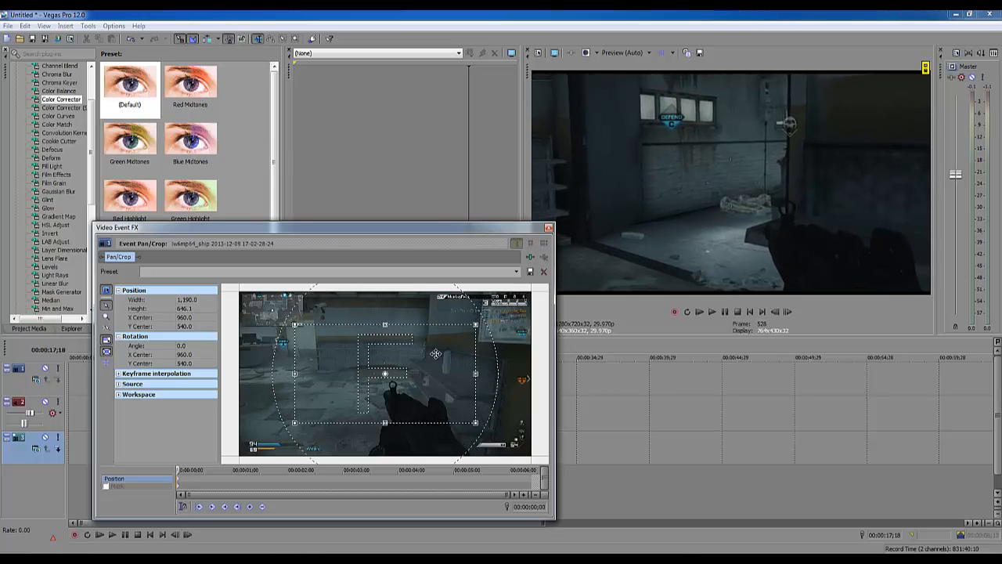
mouse_move(435, 354)
left_mouse_down()
mouse_move(443, 381)
mouse_move(437, 364)
left_mouse_up()
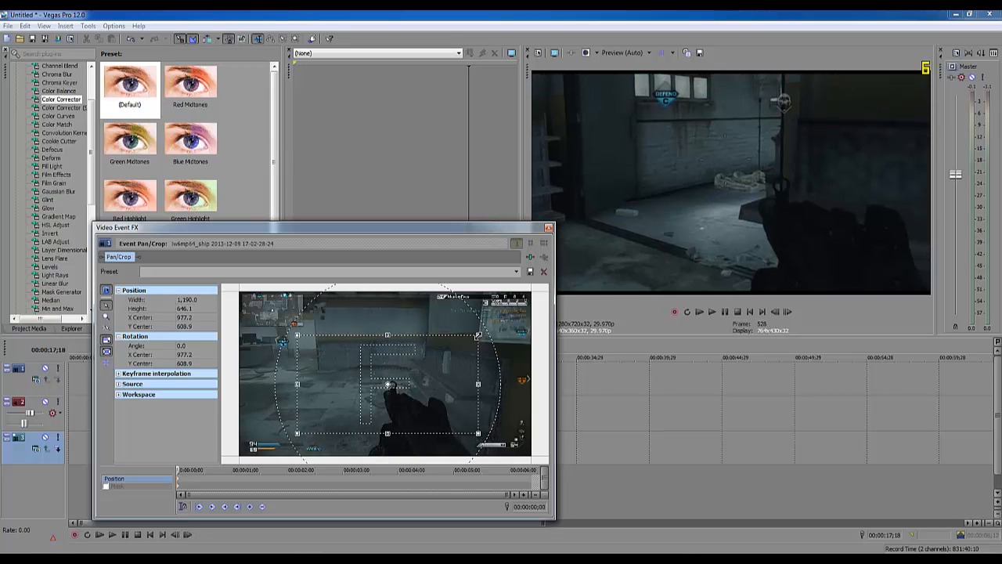
left_click(548, 227)
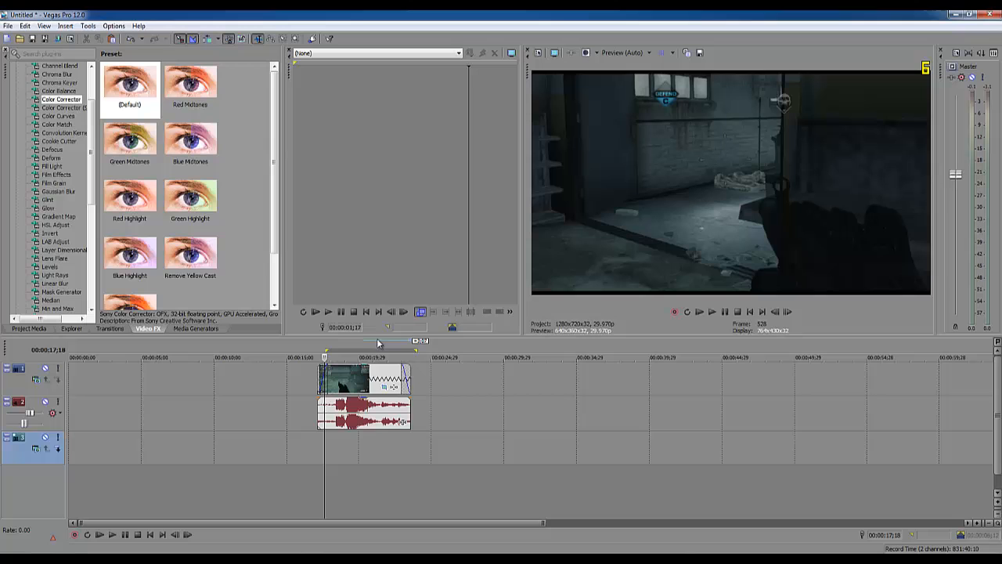
- Play back the cropped segment from its start to check the zoomed-in framing
left_click(318, 432)
left_click(113, 534)
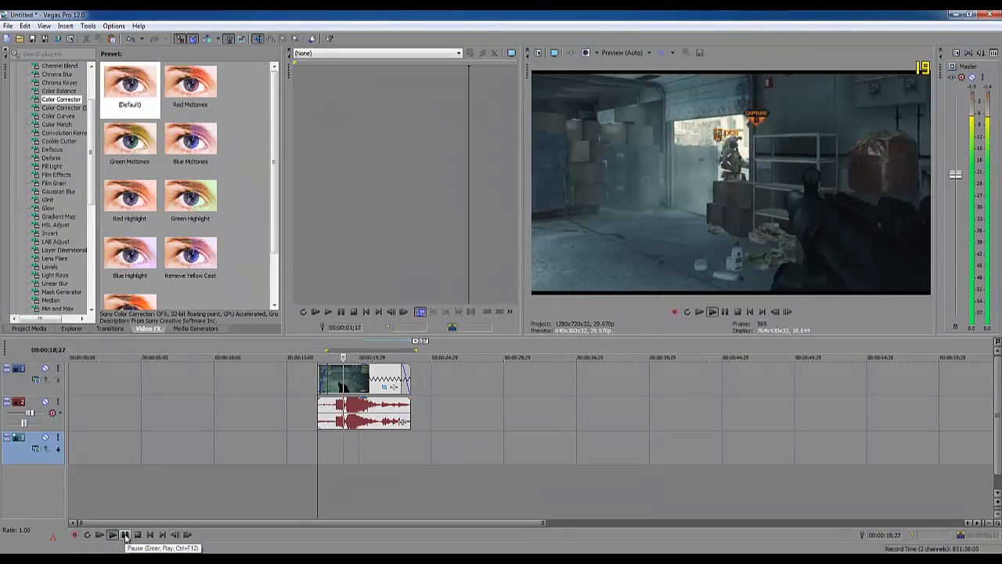
left_click(125, 535)
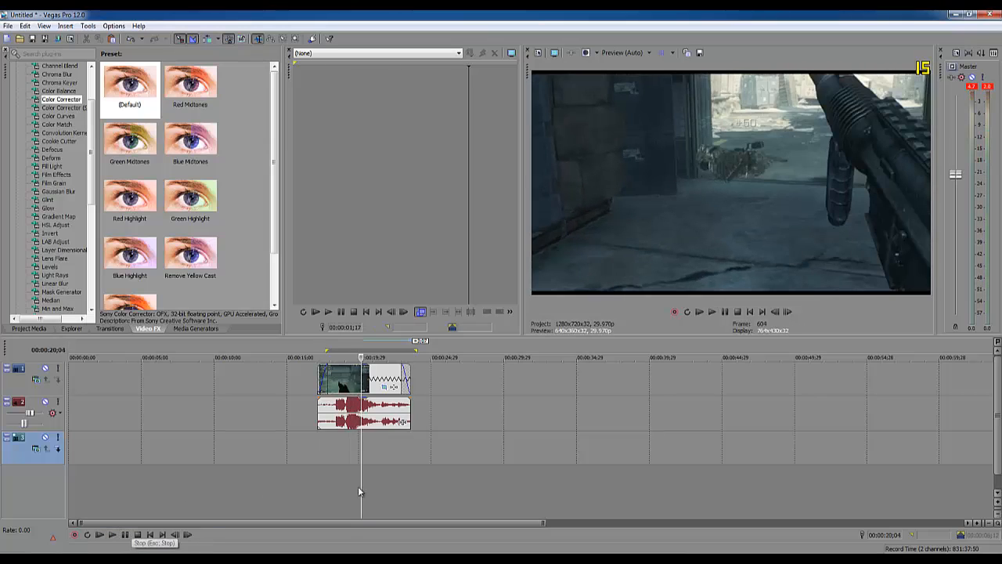
- Enlarge the segment's crop frame to about 1,217 by 687 so the picture fills the preview frame
left_click(383, 387)
left_click_drag(447, 228, 412, 219)
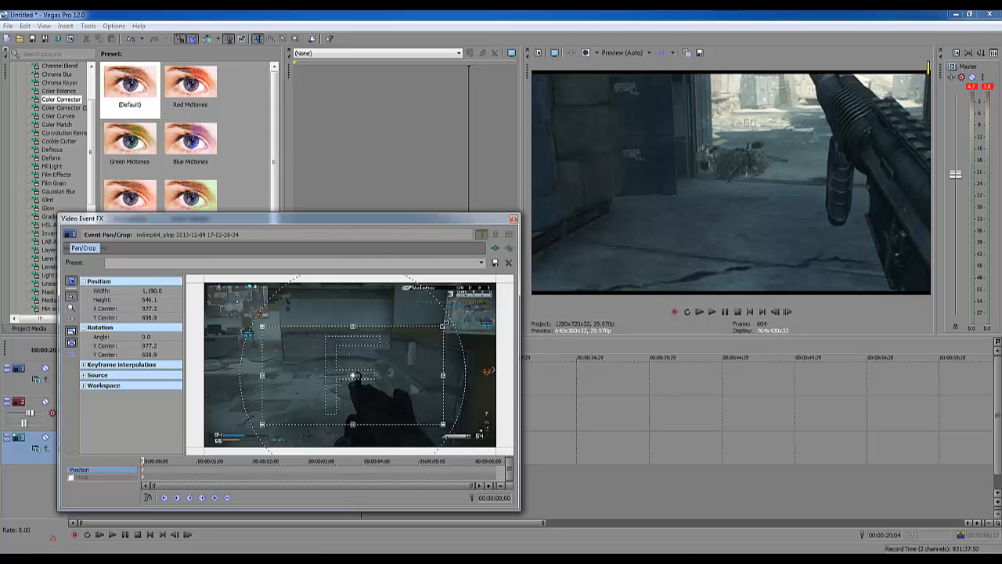
left_click_drag(444, 324, 446, 320)
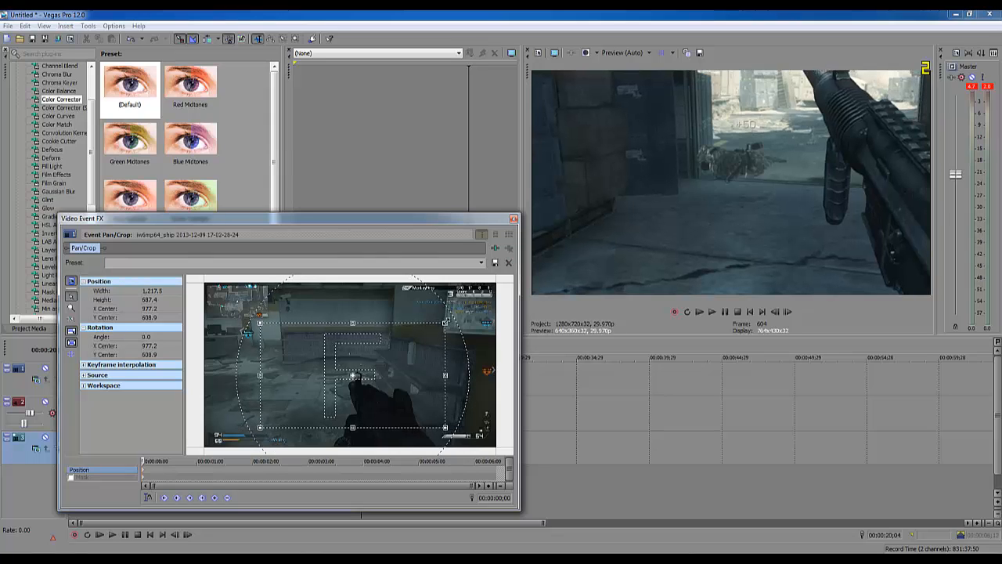
left_click(514, 220)
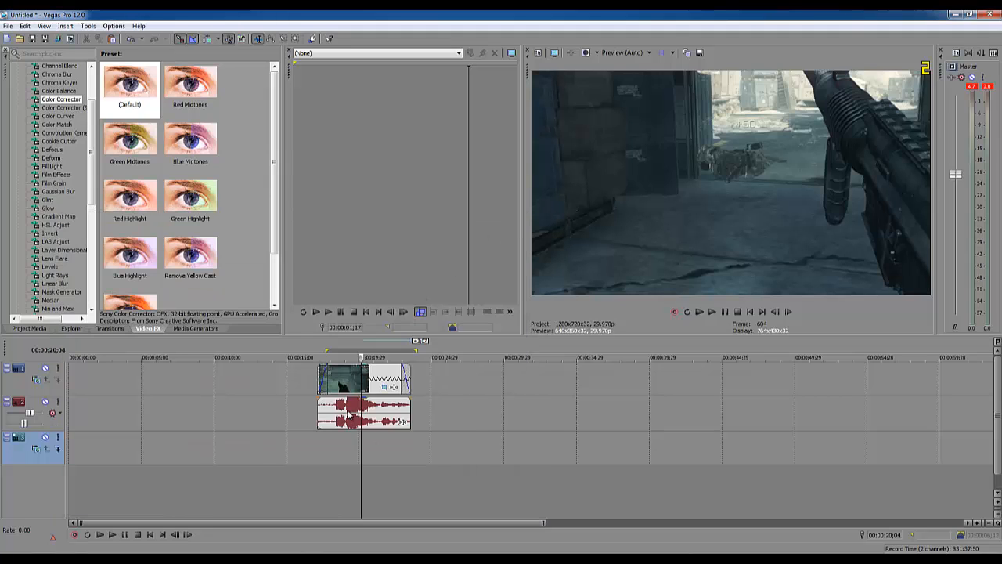
- Apply the Sharpen video effect with its default preset to the video segment
left_click(332, 450)
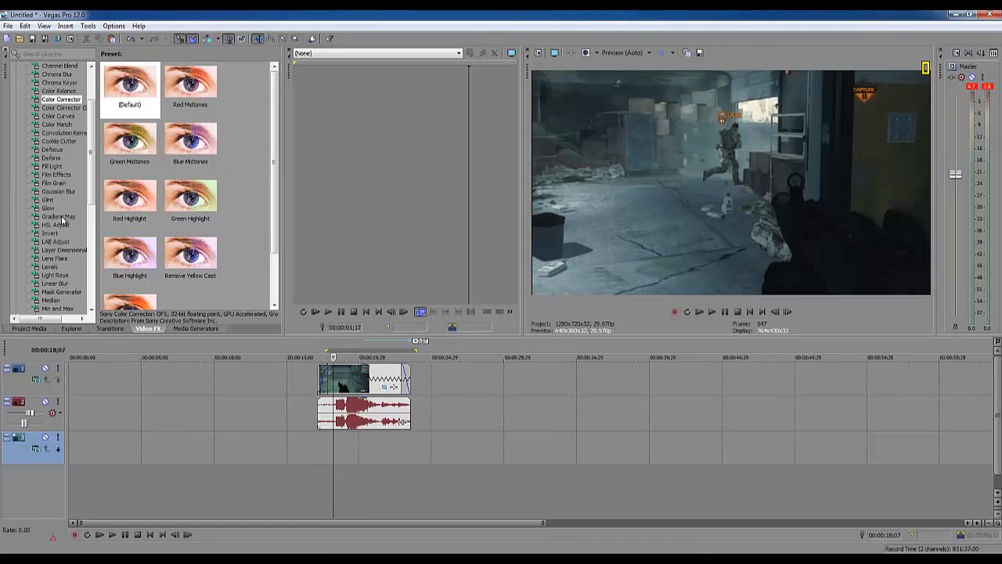
left_click_drag(91, 194, 90, 260)
left_click(52, 266)
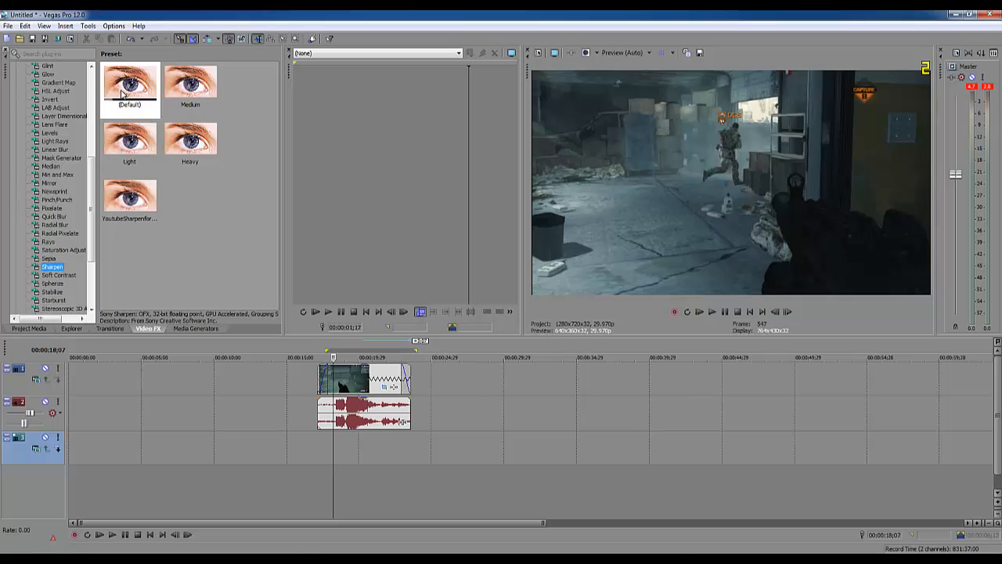
left_click_drag(144, 118, 301, 335)
left_click_drag(346, 377, 345, 372)
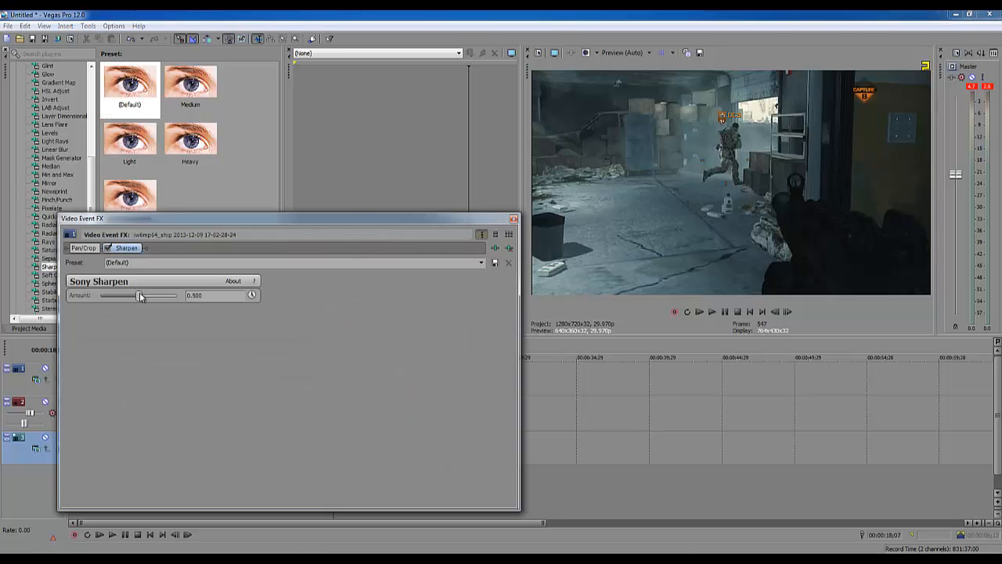
- Reduce the Sharpen effect's amount on the video segment to its minimum and close the effect settings
left_click_drag(140, 294, 46, 304)
left_click(513, 222)
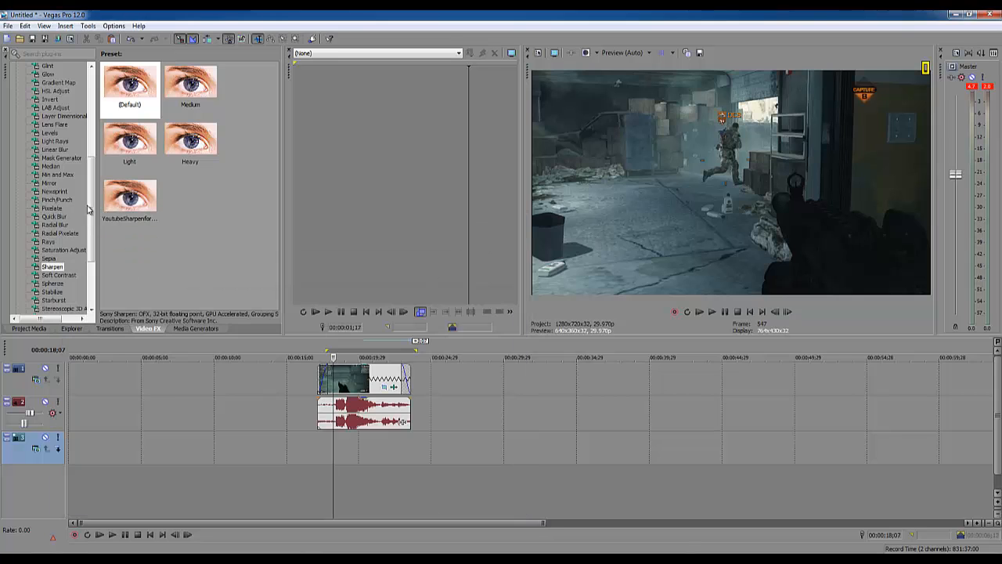
- Apply the Color Corrector video effect with its default preset to the gameplay video segment
scroll(86, 156, "up", 3)
scroll(87, 149, "up", 5)
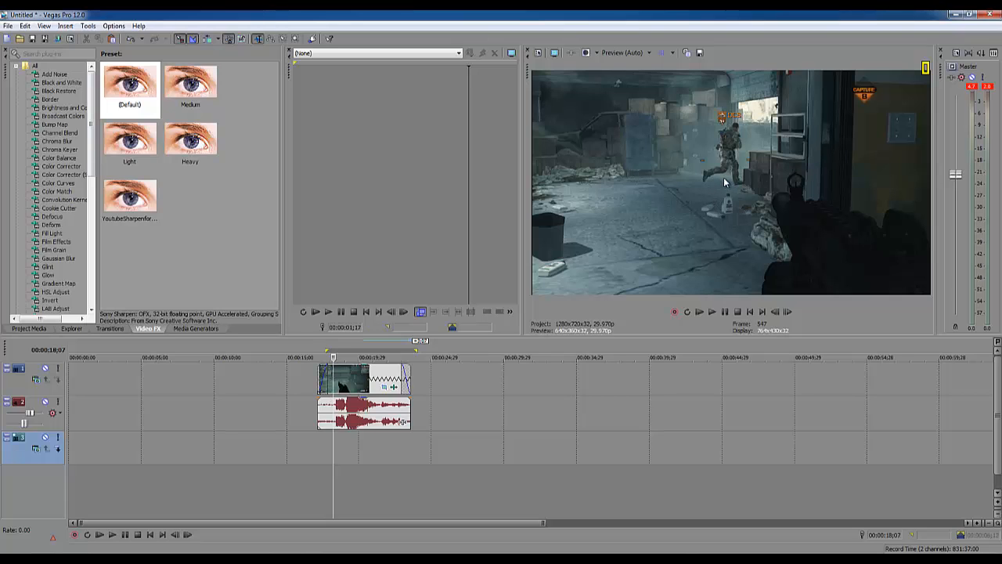
left_click(59, 167)
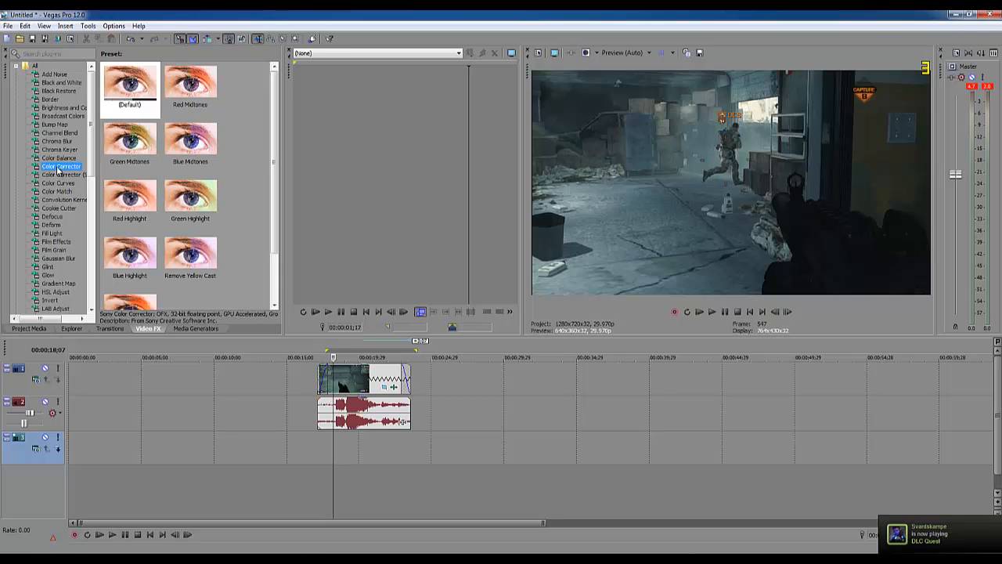
left_click_drag(57, 171, 357, 387)
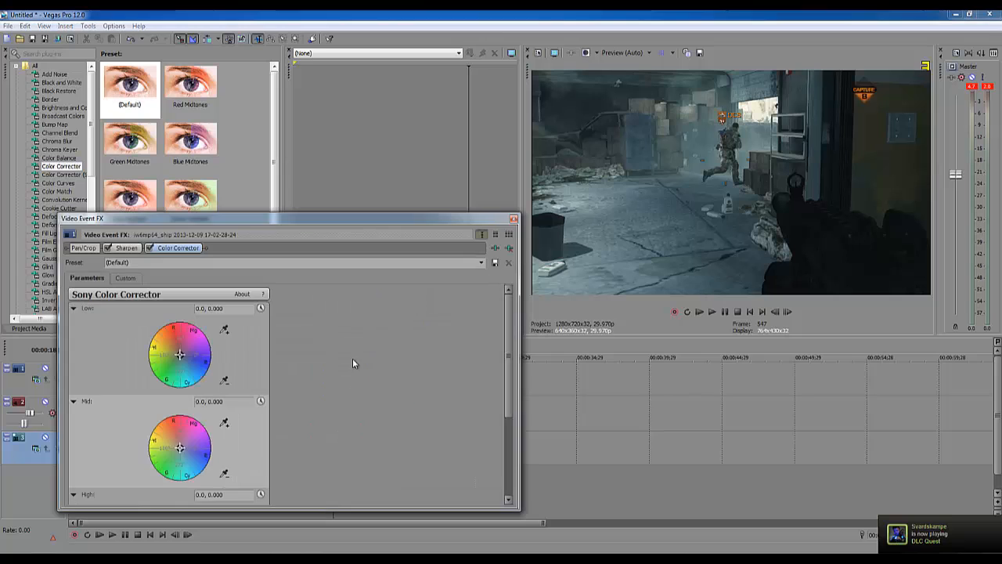
- Increase the Color Corrector's saturation for the video segment and close the effect settings
left_click_drag(507, 315, 501, 446)
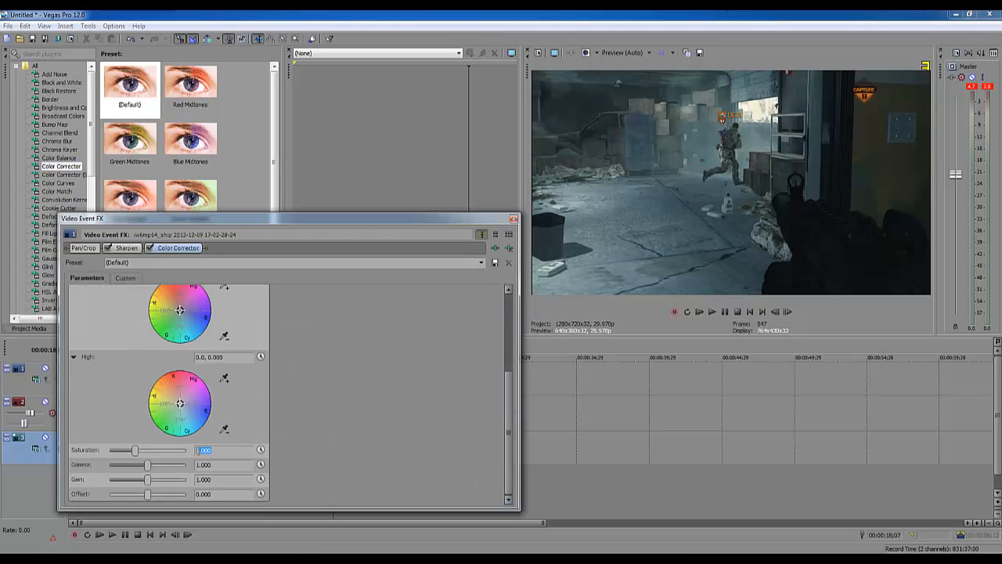
left_click_drag(198, 450, 194, 458)
left_click(224, 464)
left_click(228, 465)
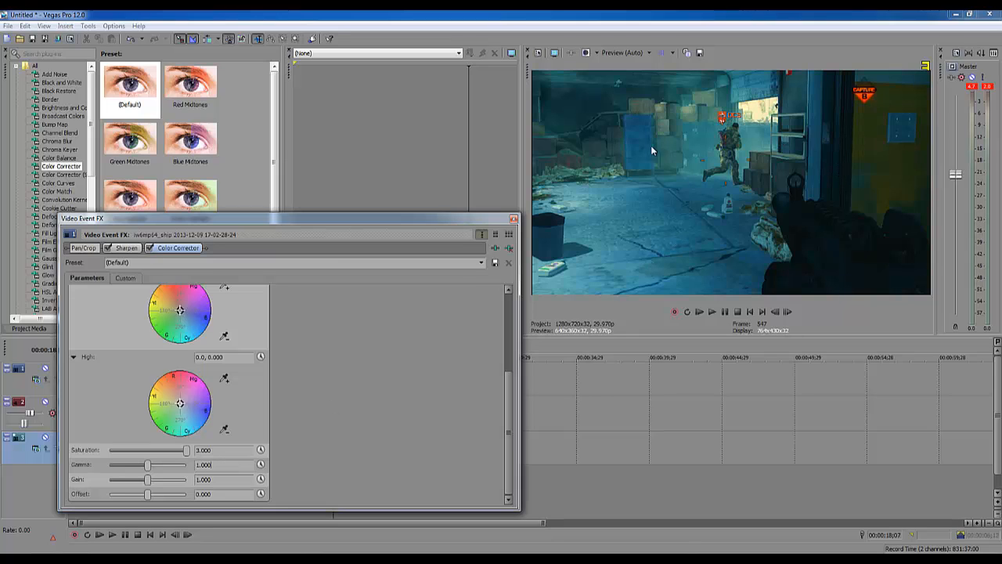
double_click(214, 450)
type("1.5")
left_click(233, 467)
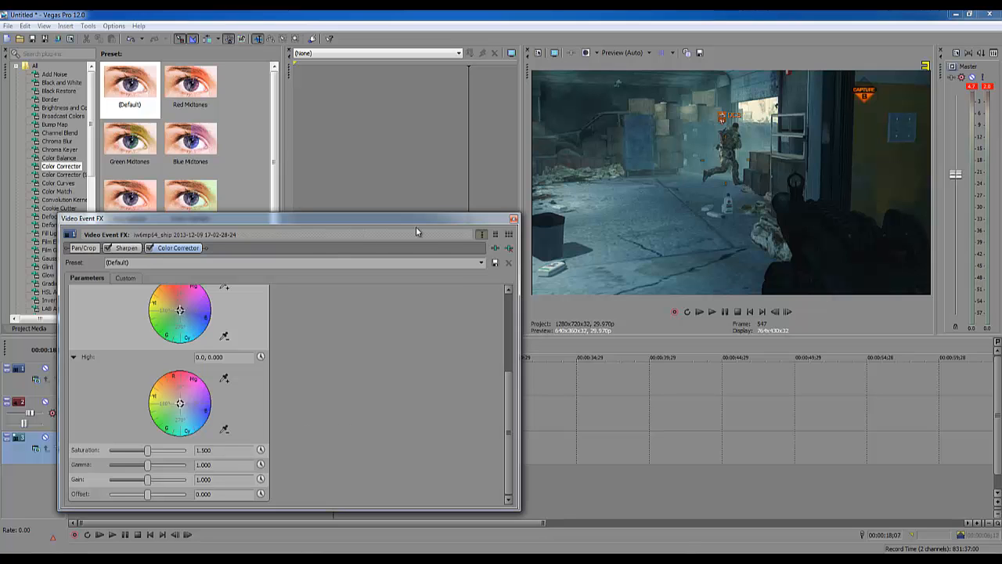
left_click(515, 221)
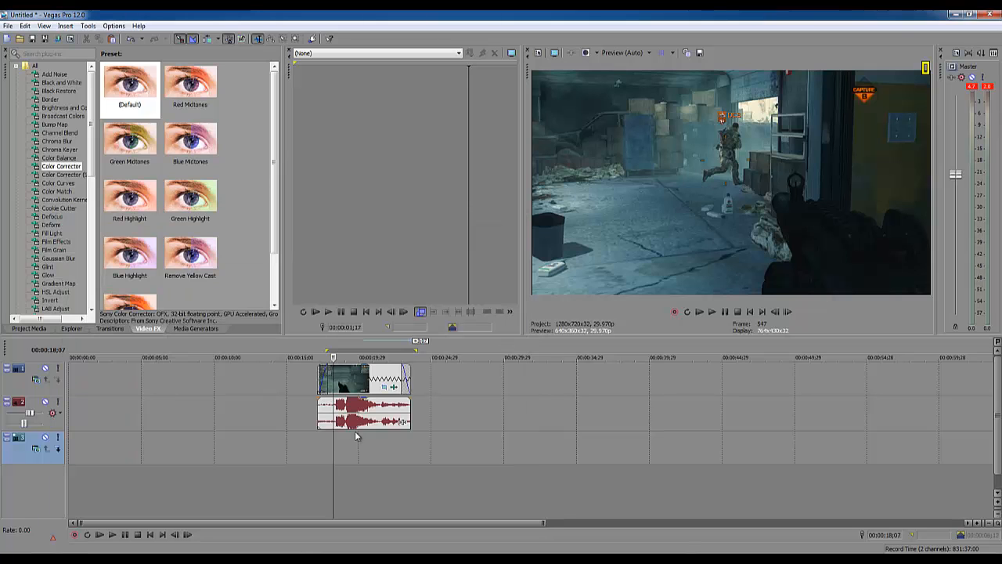
- Insert a text media event with the default Sony Titles & Text preset on the first video track at 00:00:19;10
mouse_move(331, 450)
left_mouse_down()
mouse_move(383, 452)
mouse_move(336, 458)
left_mouse_up()
left_click(349, 462)
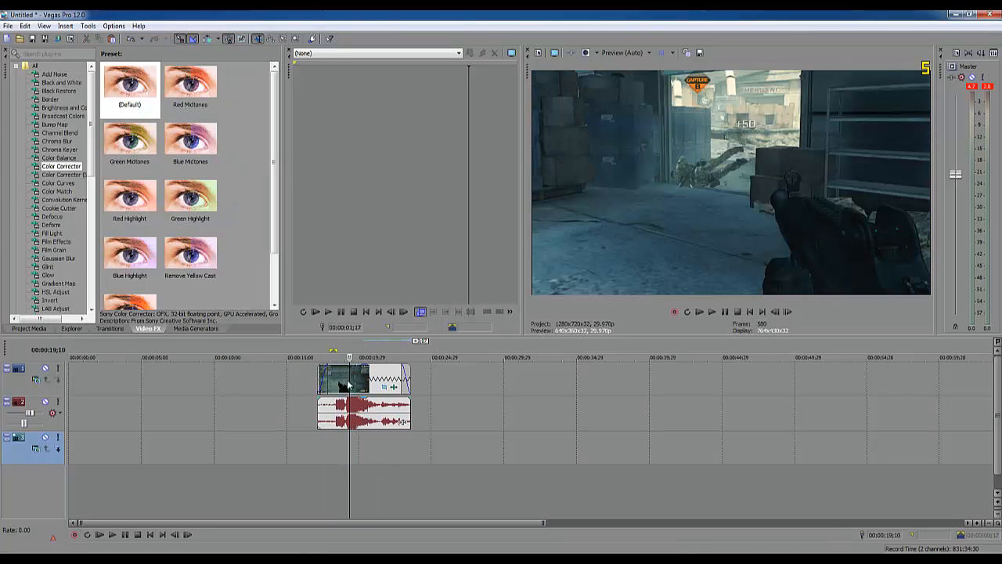
right_click(105, 386)
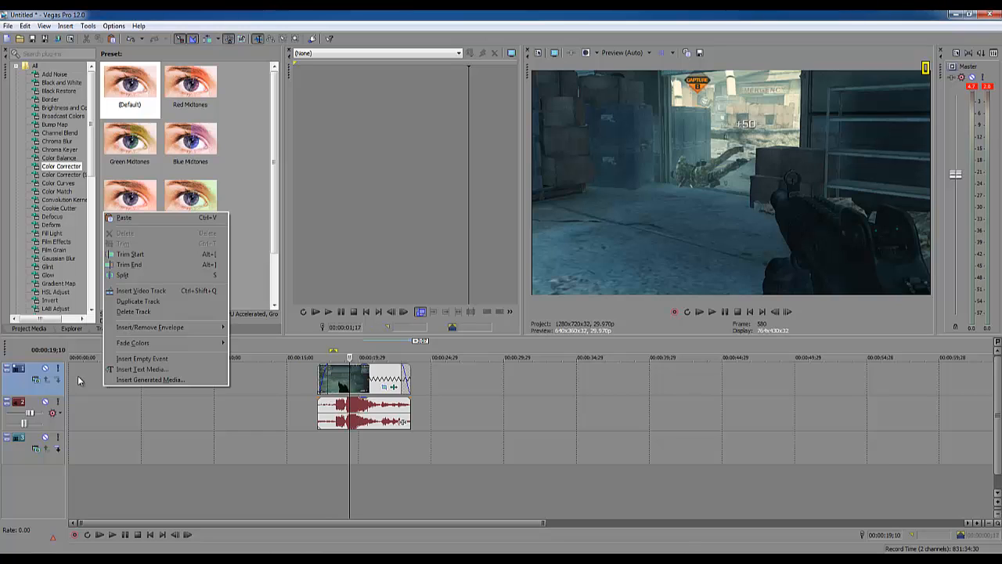
left_click(136, 369)
left_click_drag(287, 219, 71, 227)
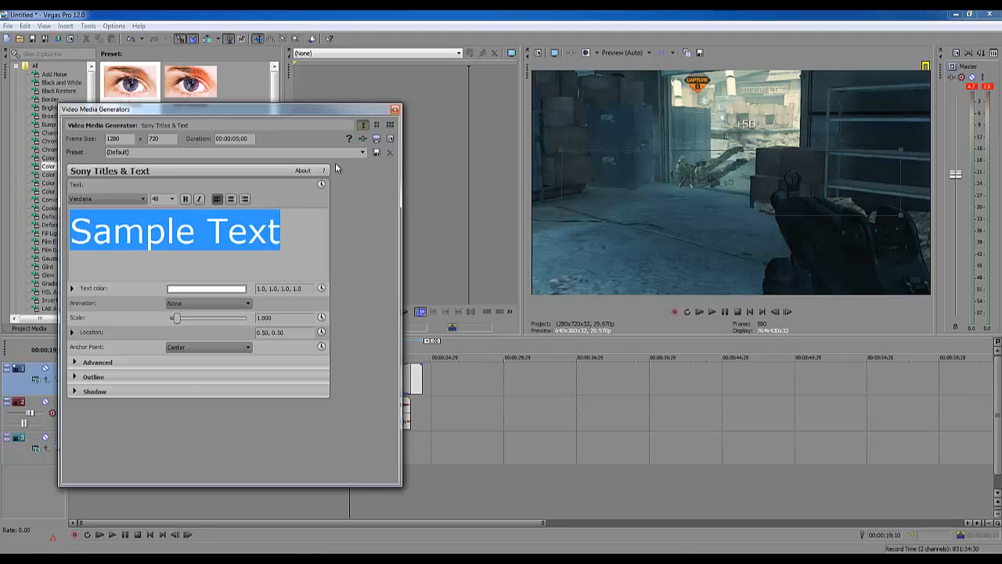
left_click(289, 240)
triple_click(94, 235)
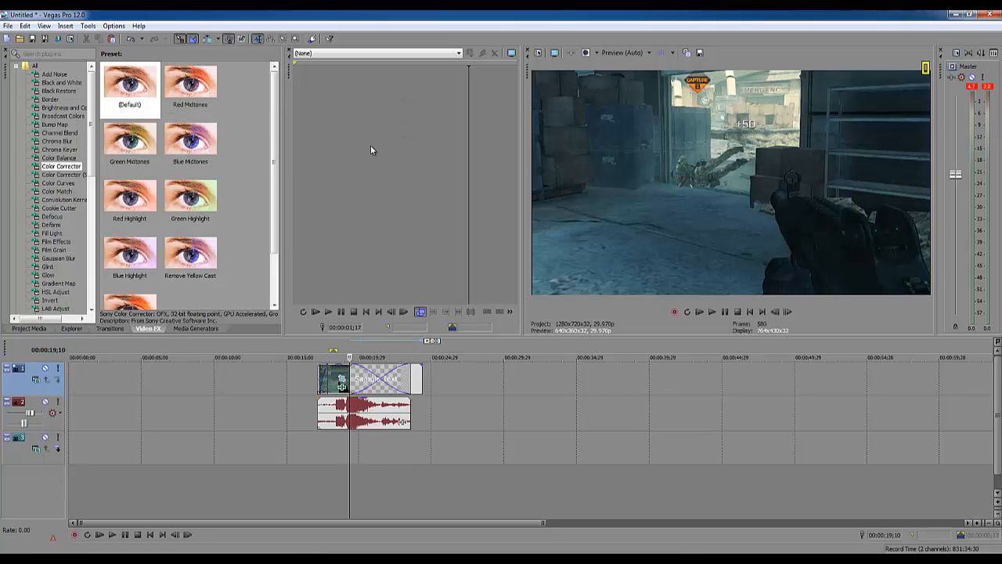
left_click(395, 109)
- Move the text event to the start of the timeline on the first video track
right_click(118, 375)
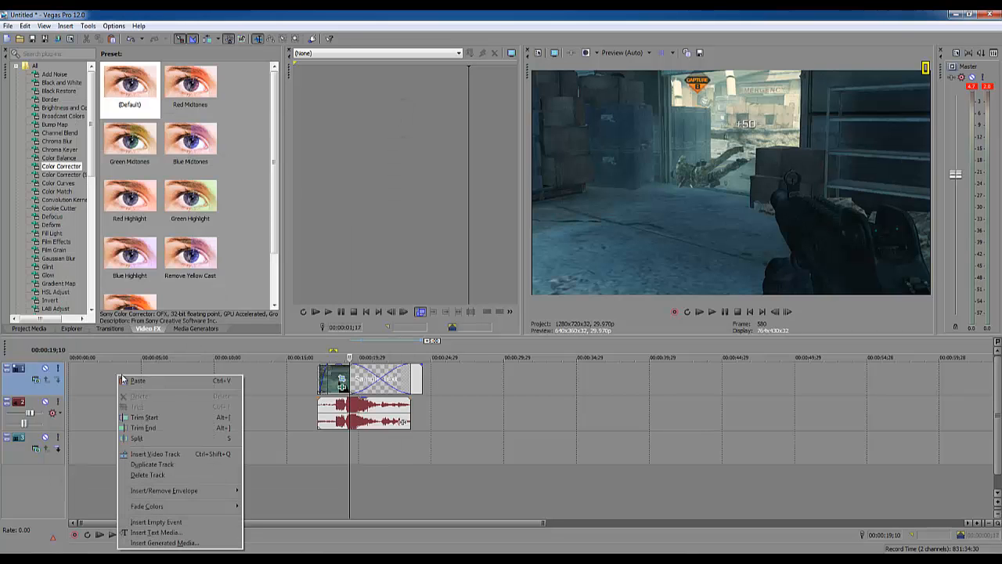
left_click(359, 382)
left_click_drag(359, 382, 105, 383)
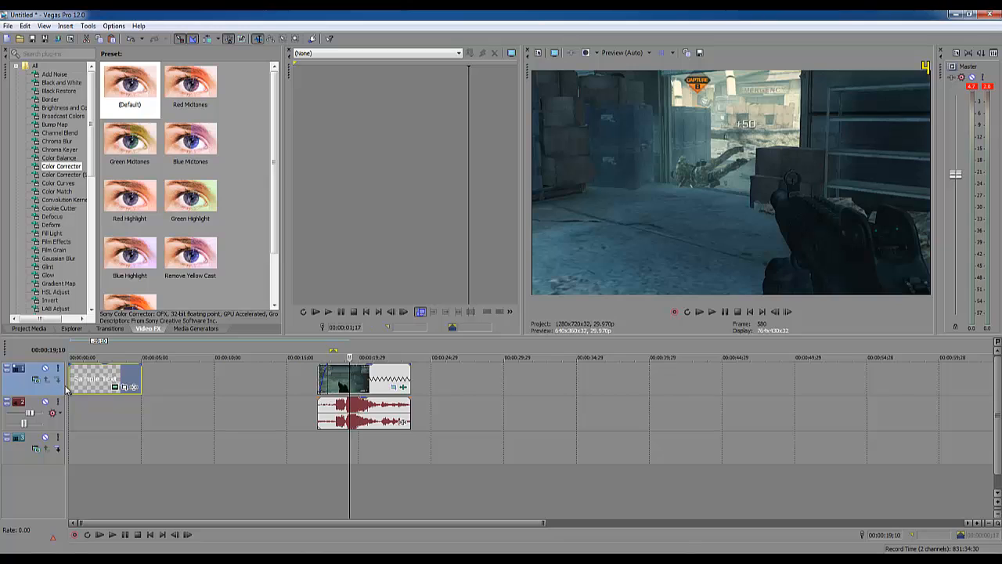
left_click(75, 422)
- Move the gameplay clip to the start of the timeline, placing its video on the third track beneath the text event
left_click_drag(363, 384, 202, 384)
left_click(75, 440)
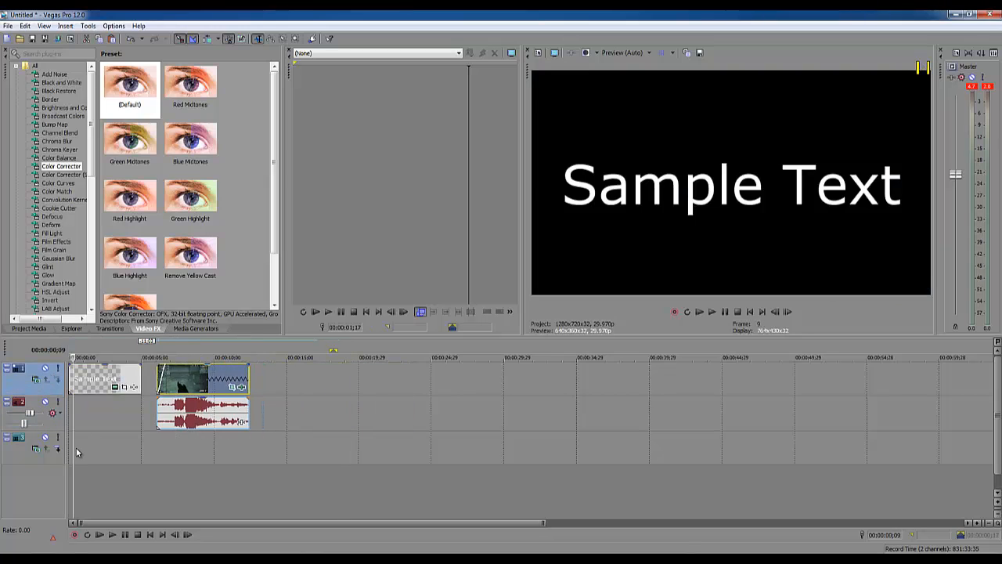
left_click(88, 387)
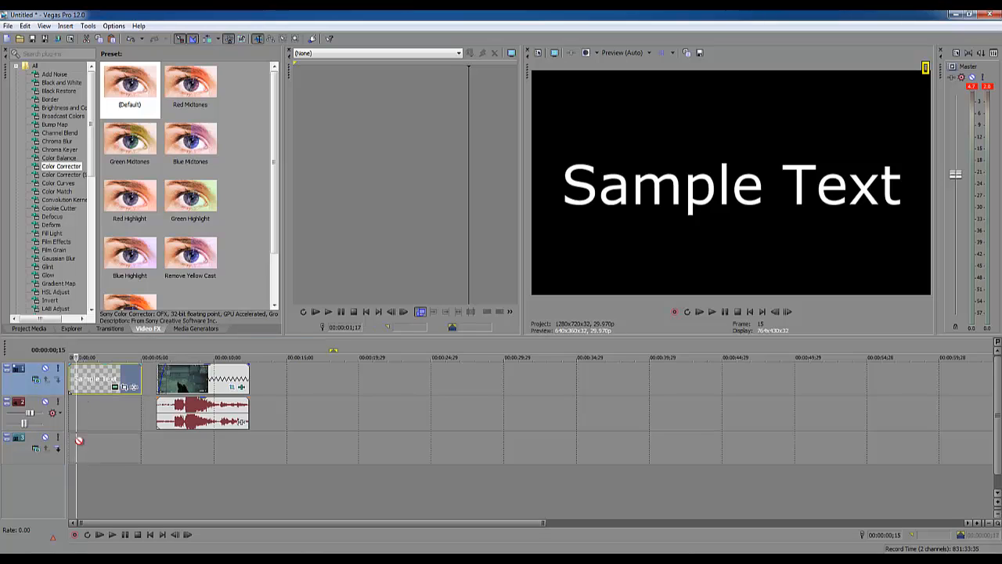
left_click_drag(184, 385, 91, 460)
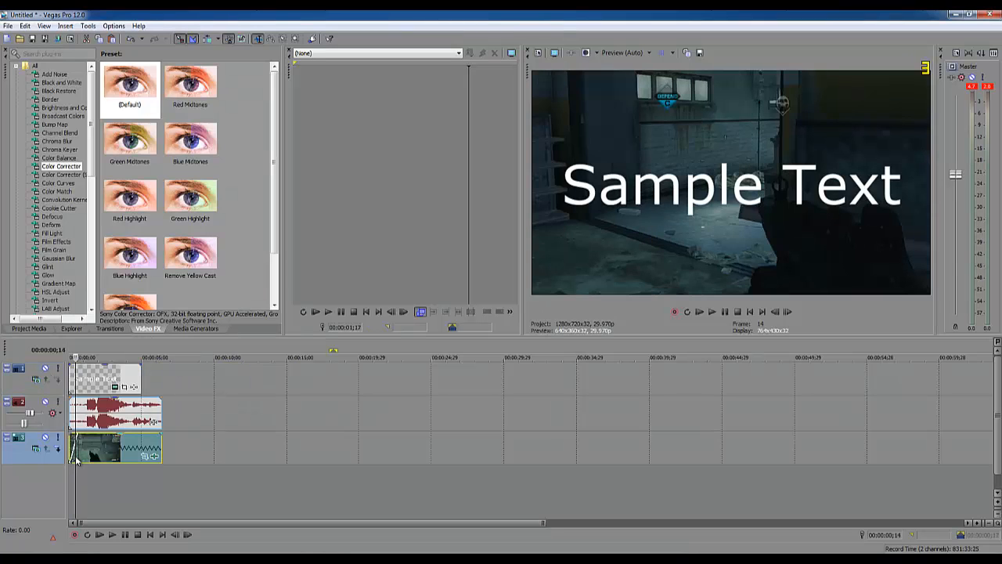
- Play back the timeline from its start to check the text overlaid on the gameplay
left_click(71, 472)
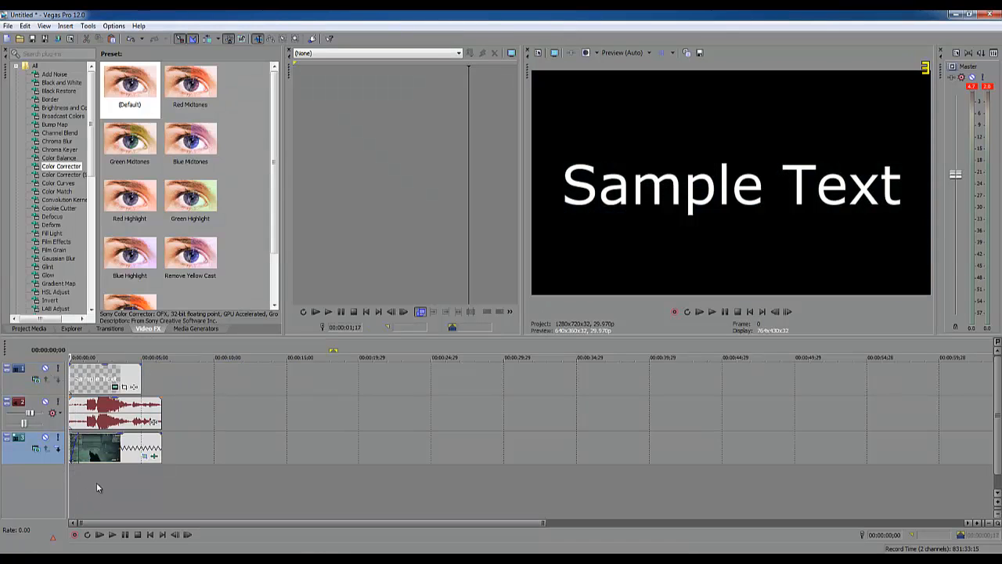
left_click(111, 535)
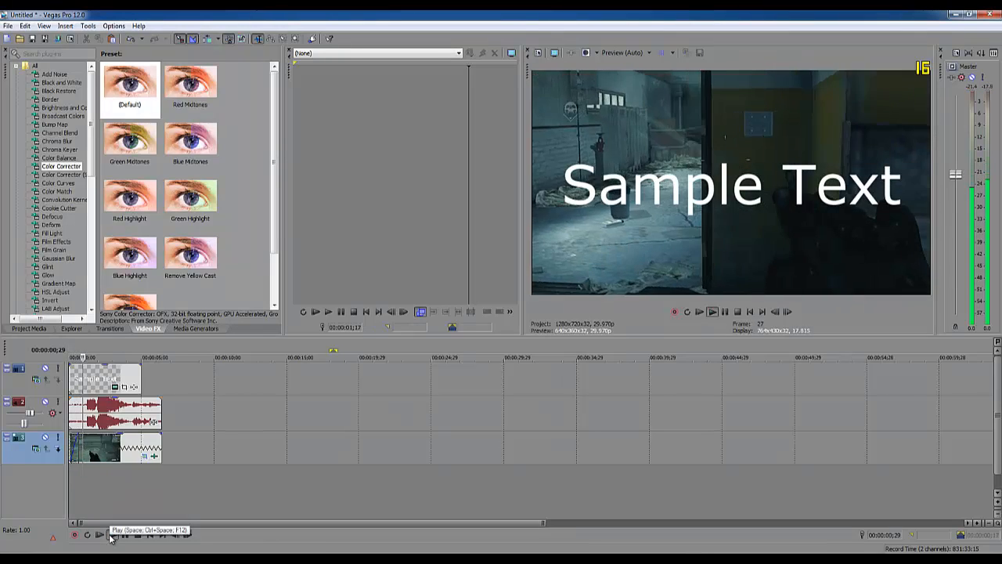
left_click(125, 534)
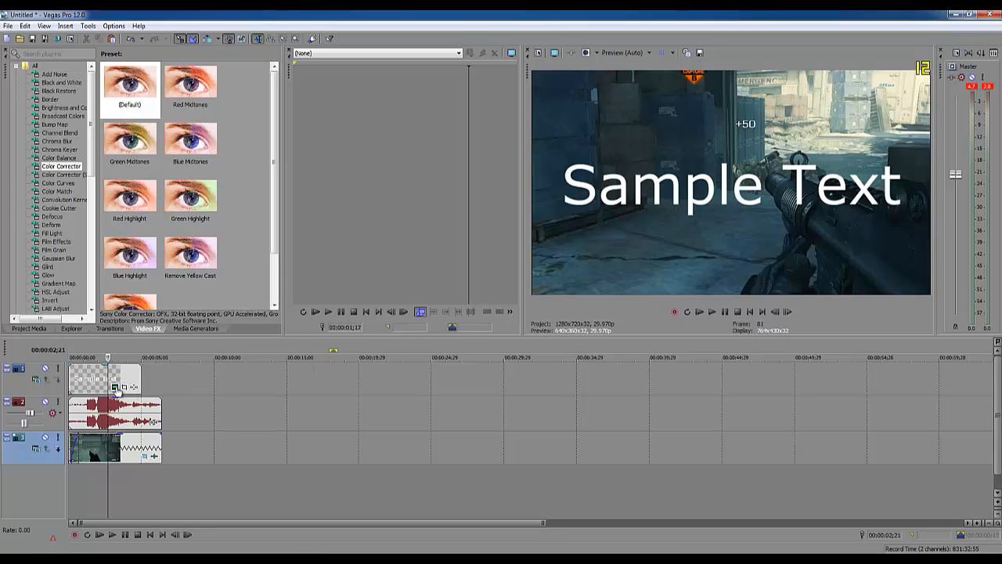
- Replace the sample wording in the text event with "GamingTaylor"
left_click(114, 387)
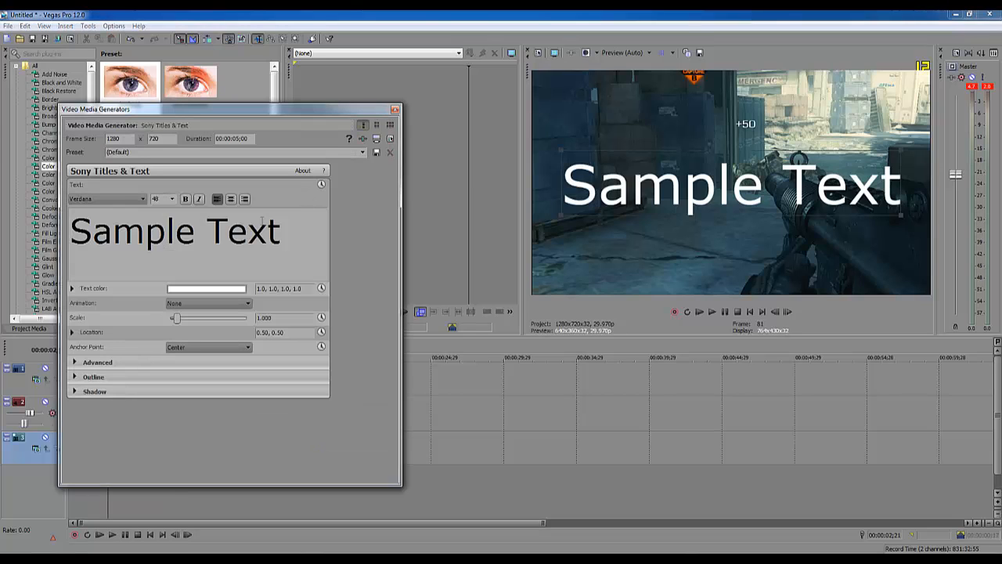
left_click_drag(697, 205, 717, 252)
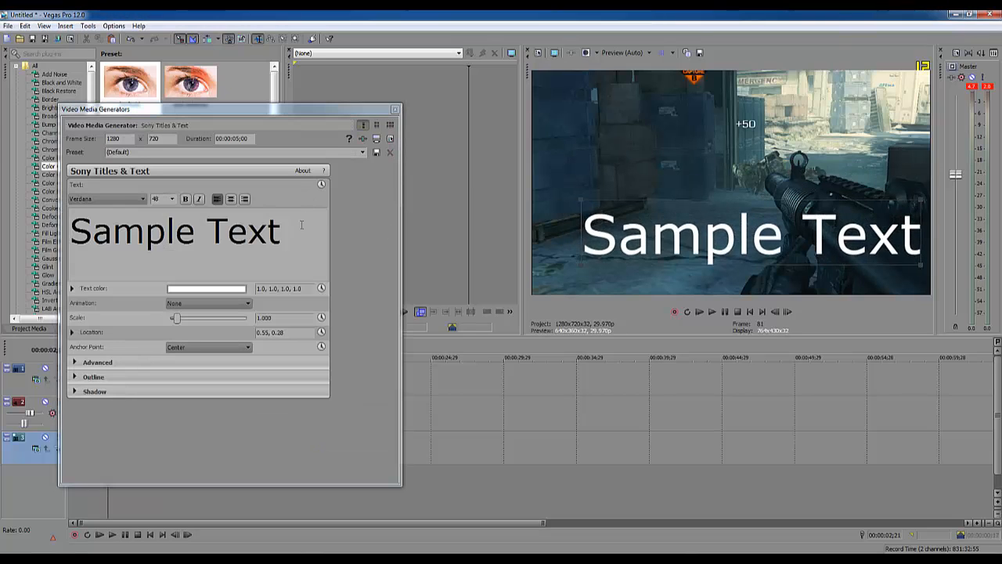
left_click_drag(293, 232, 44, 233)
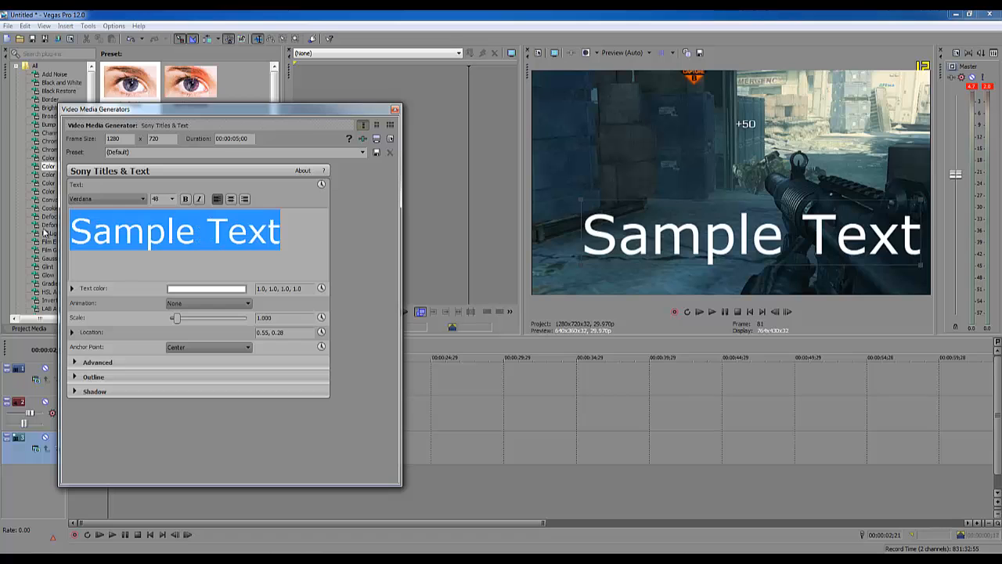
type("GamingTaylor")
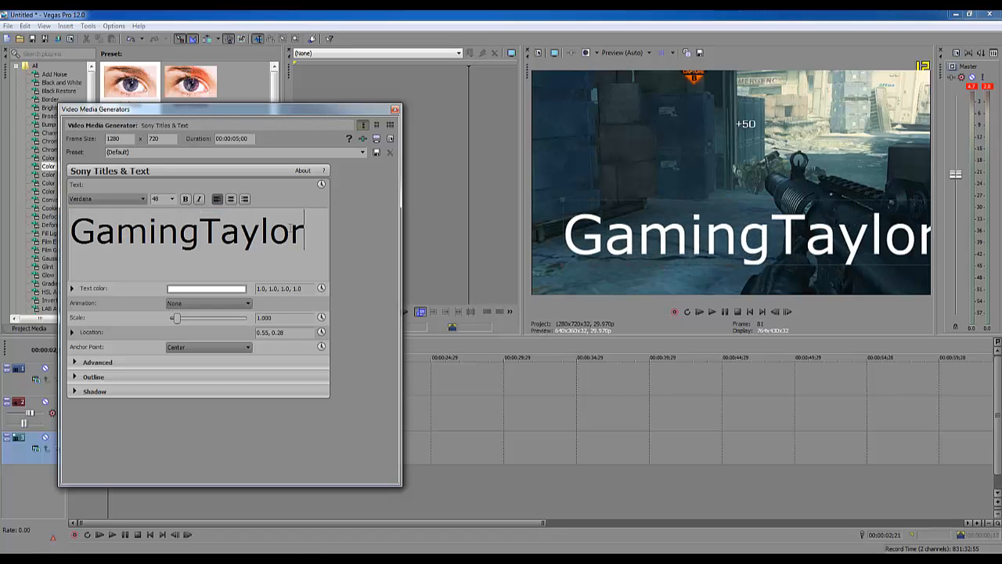
- Set the title's font size to 16 and place it in the frame's lower-left corner, at about 0.16, 0.06
key("ctrl+a")
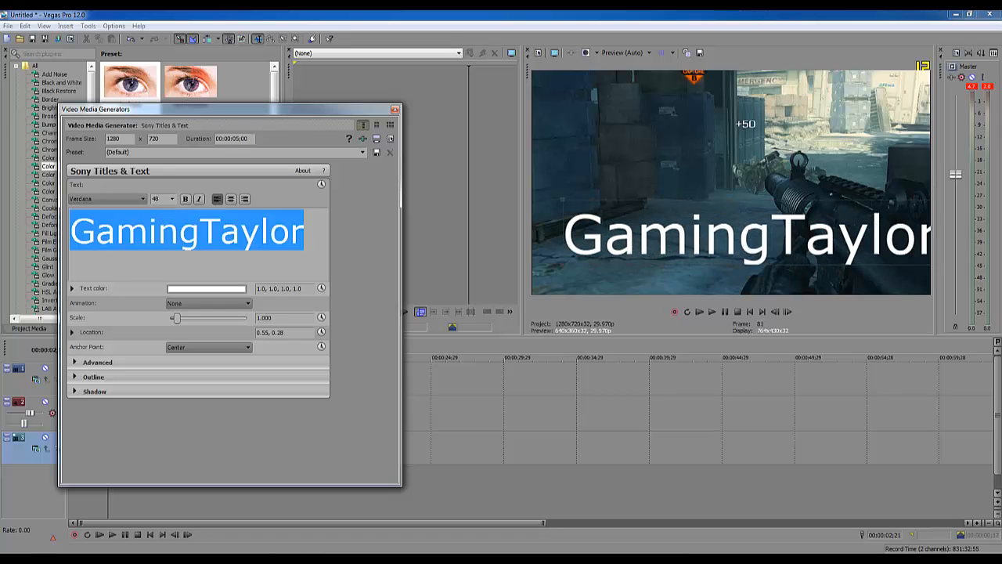
left_click(169, 199)
left_click(167, 230)
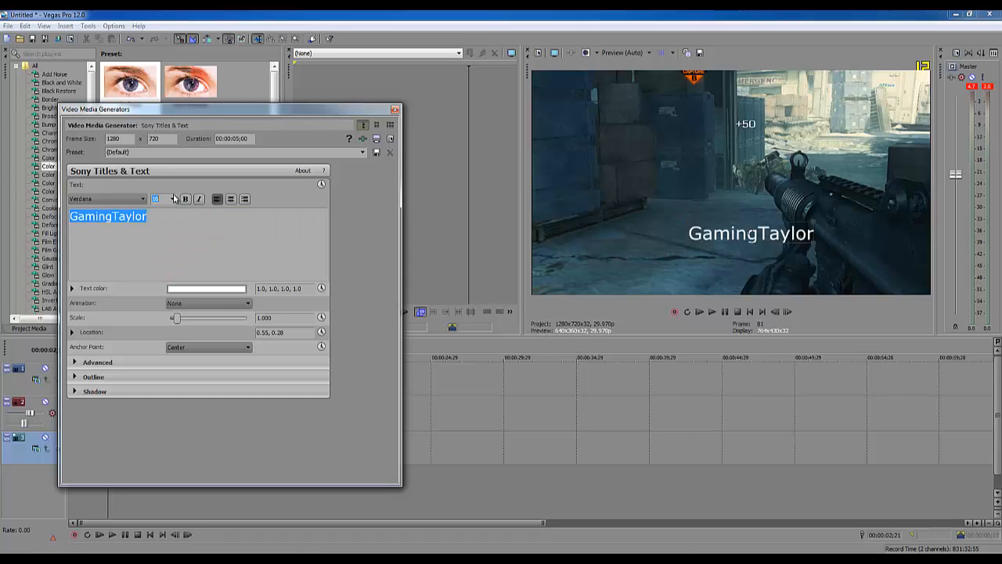
left_click_drag(786, 244, 558, 292)
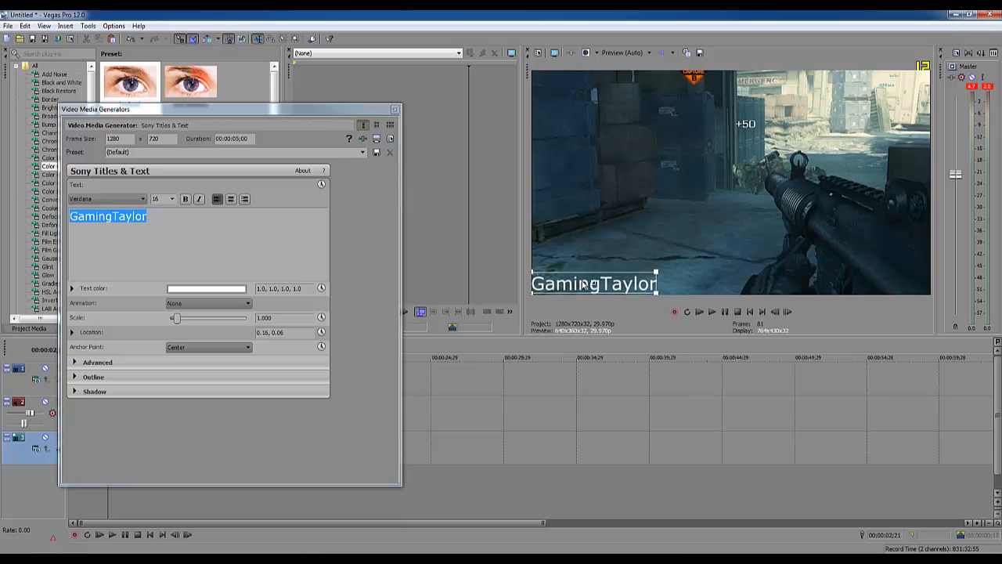
- Change the title's font to Times New Roman and its text color to red, about 1.0, 0.22, 0.23
left_click(133, 200)
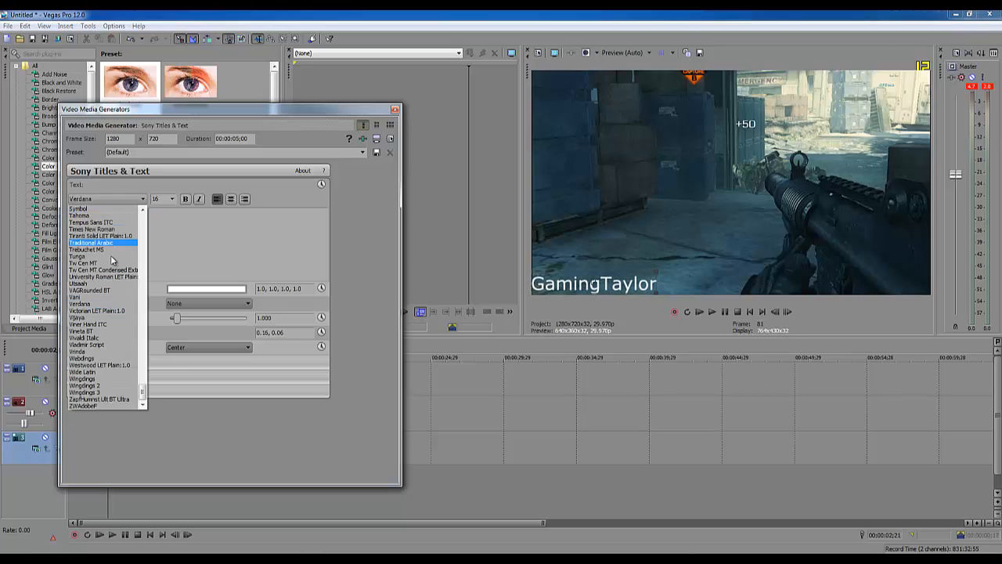
left_click(111, 229)
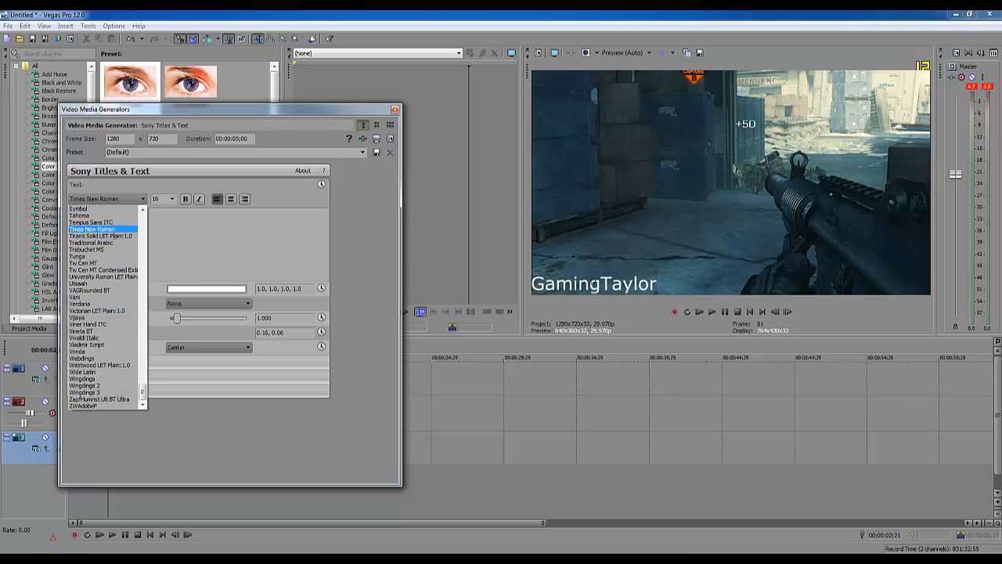
left_click(182, 290)
left_click(142, 392)
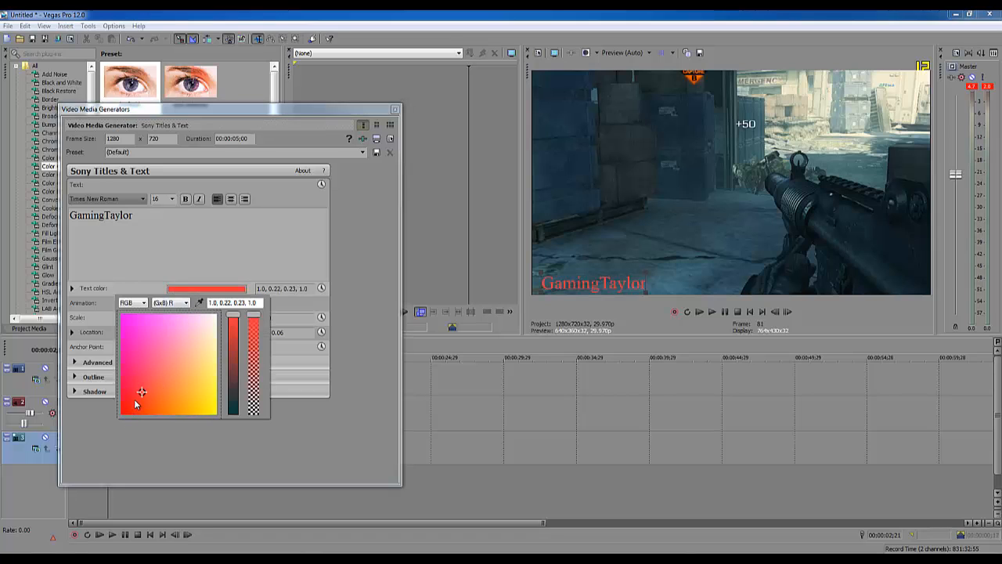
left_click(169, 261)
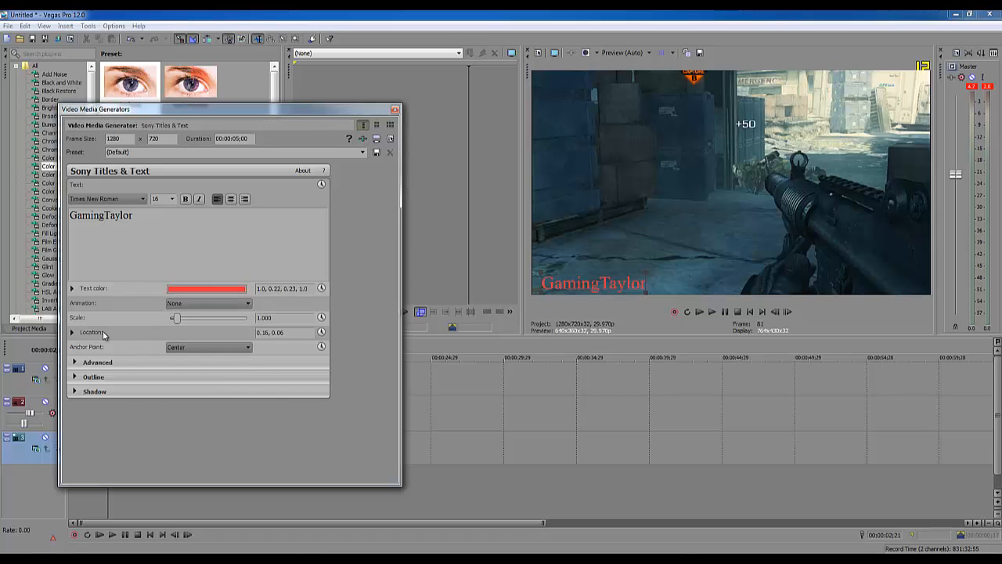
- Give the title a white outline about 3.5 wide and close the text generator
left_click(75, 377)
left_click_drag(170, 391, 197, 394)
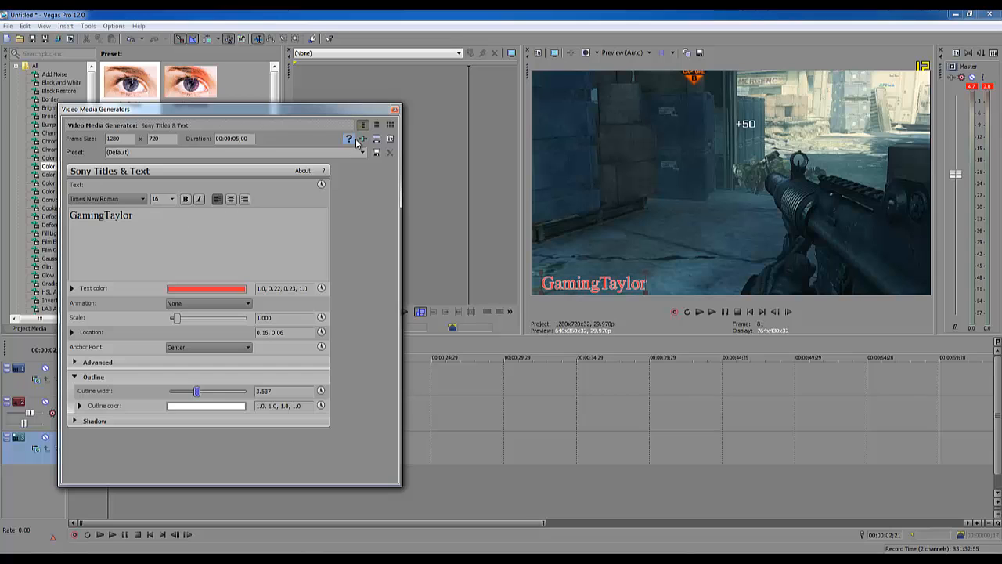
left_click(395, 110)
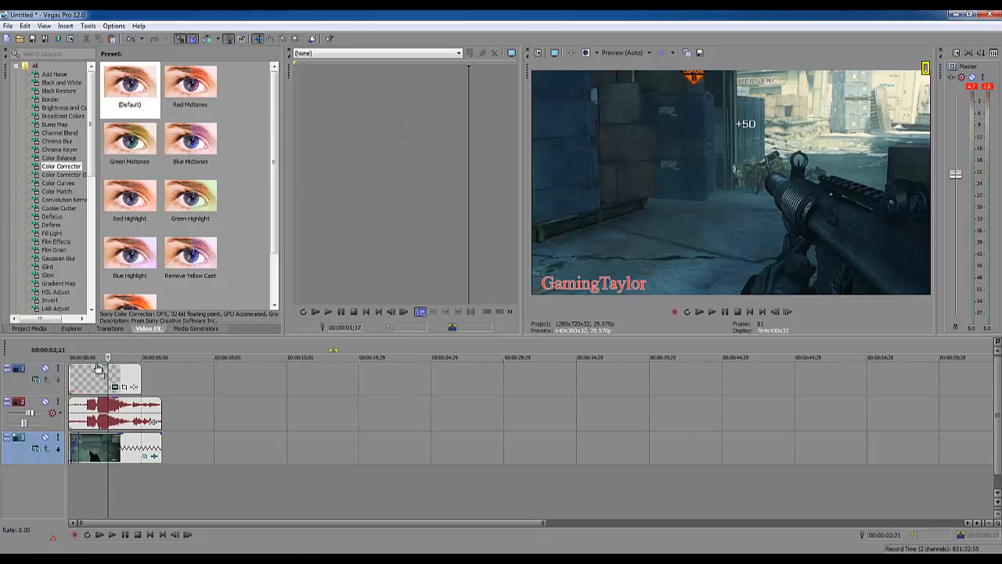
- Lower the title event's opacity to about half and extend it to the gameplay clip's end with a fade at each end
left_click_drag(99, 366, 99, 381)
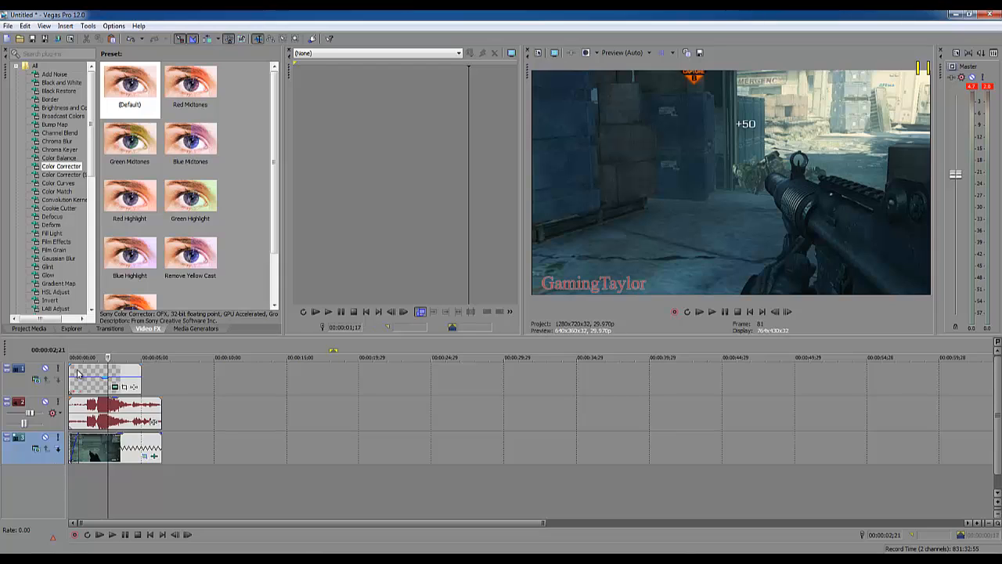
left_click_drag(73, 367, 78, 369)
mouse_move(140, 377)
left_mouse_down()
mouse_move(158, 377)
mouse_move(153, 367)
left_mouse_up()
- Play back the project from its start to check the semi-transparent title and its fades
left_click(71, 479)
left_click(112, 534)
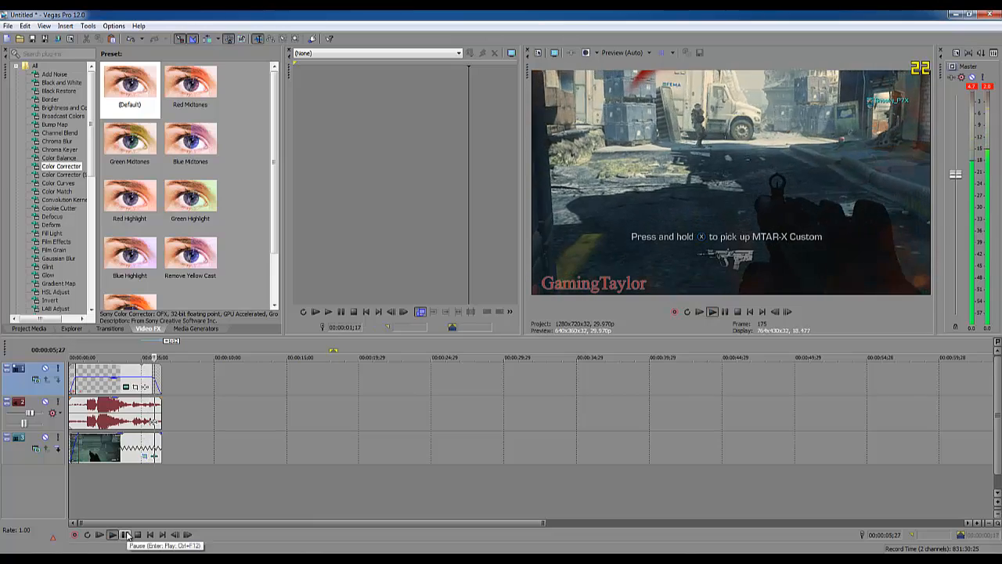
left_click(127, 534)
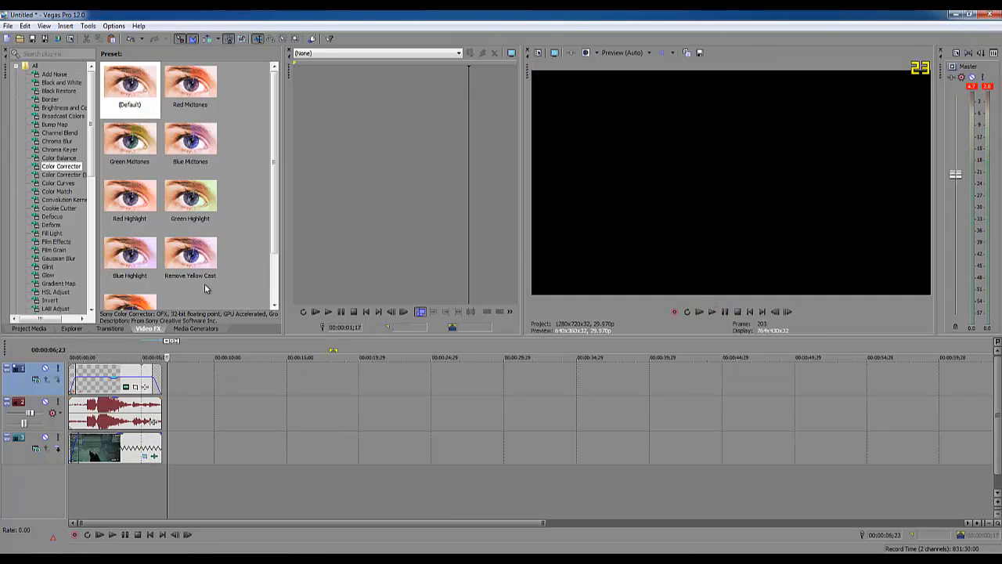
- Place the playhead near the start of the timeline and bring up the project's render settings
left_click_drag(274, 186, 237, 145)
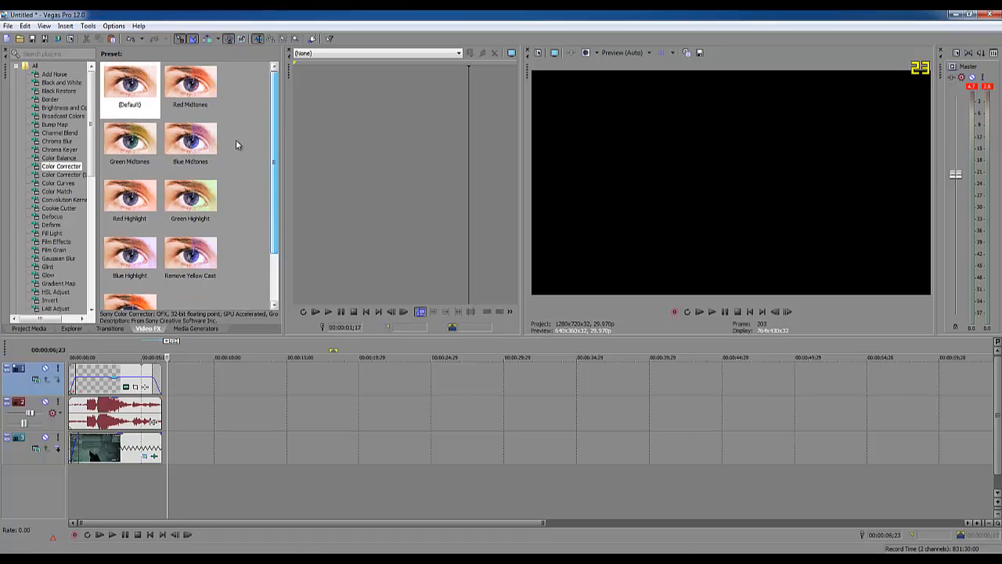
left_click(75, 481)
left_click(7, 26)
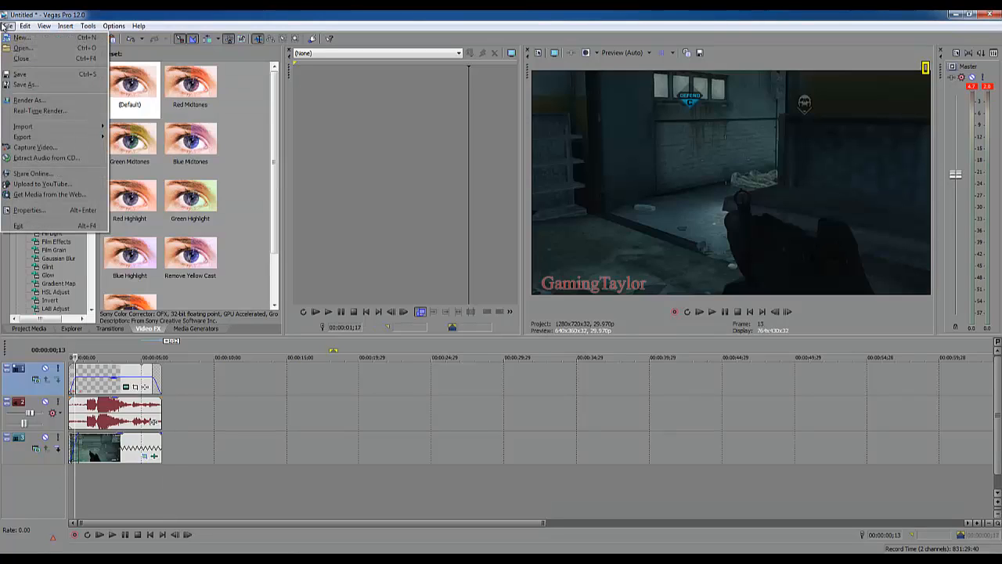
left_click(39, 101)
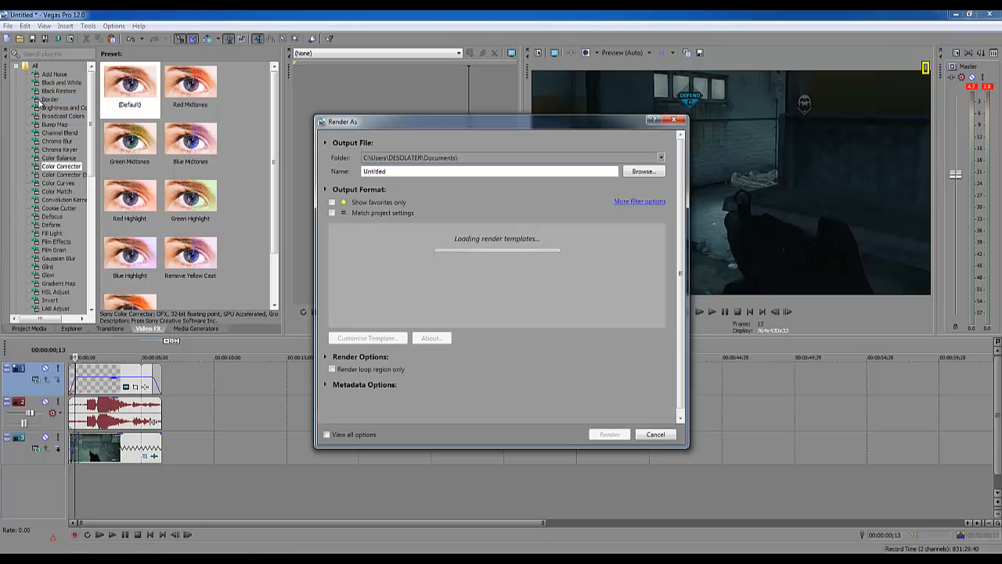
- Choose the Internet HD 720p template of the MainConcept AVC/AAC format for the render
left_click_drag(661, 280, 656, 258)
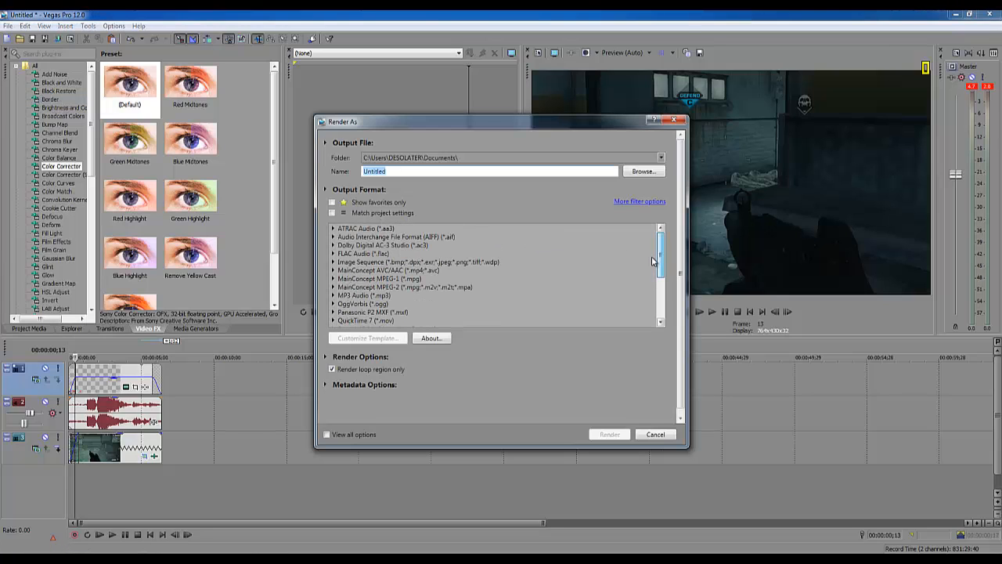
left_click(354, 273)
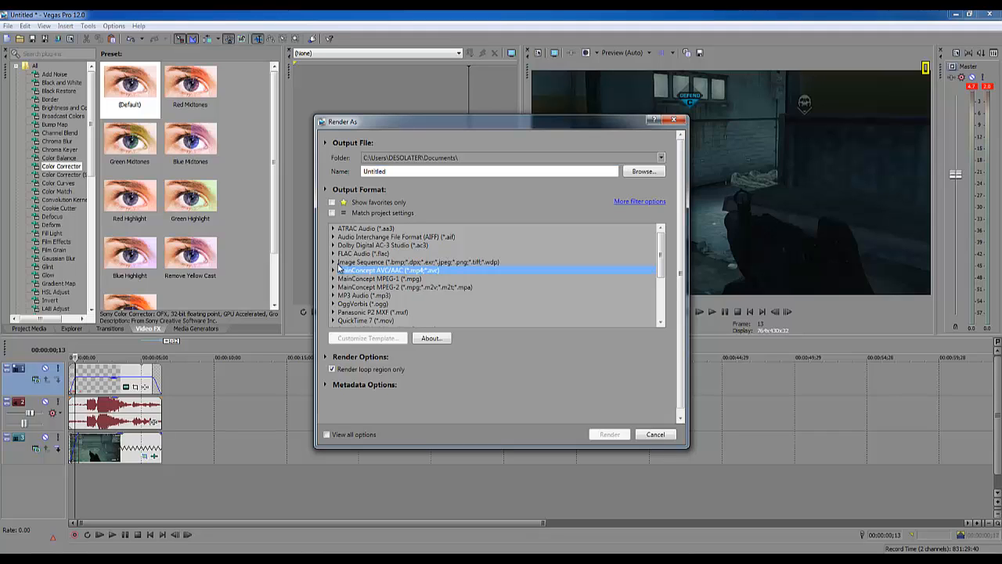
left_click(333, 270)
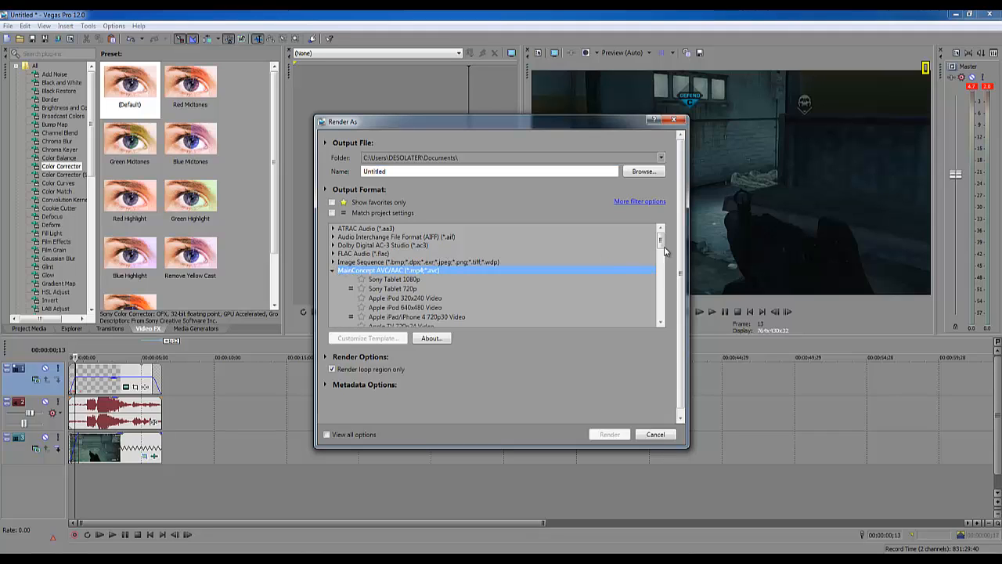
mouse_move(660, 243)
left_mouse_down()
mouse_move(654, 266)
mouse_move(656, 257)
left_mouse_up()
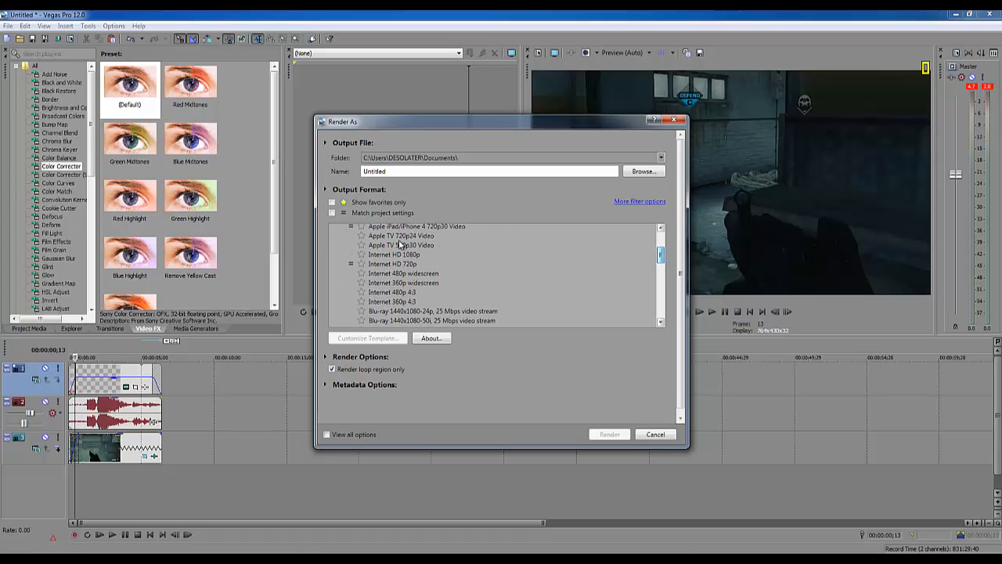
left_click(383, 265)
left_click(399, 256)
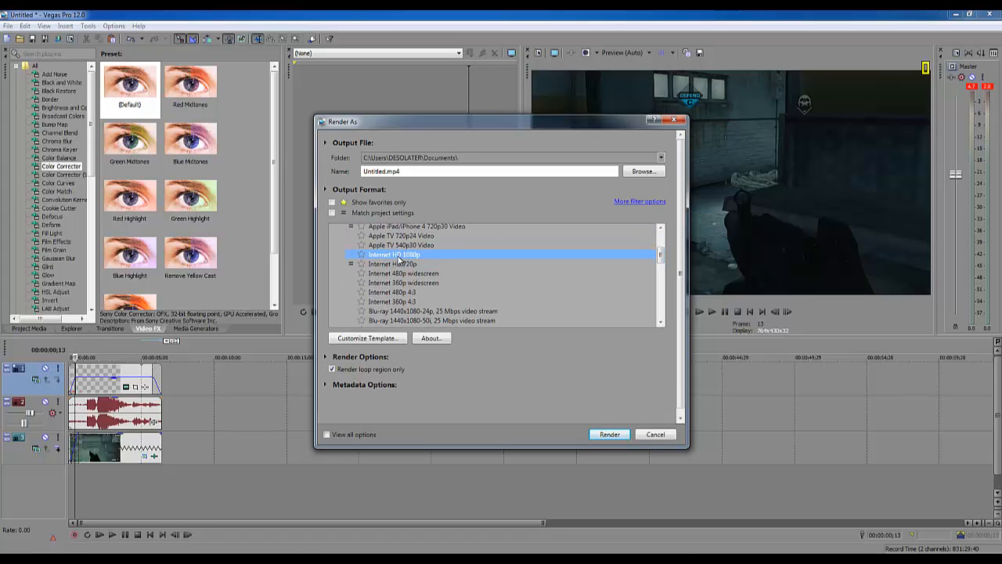
left_click(401, 265)
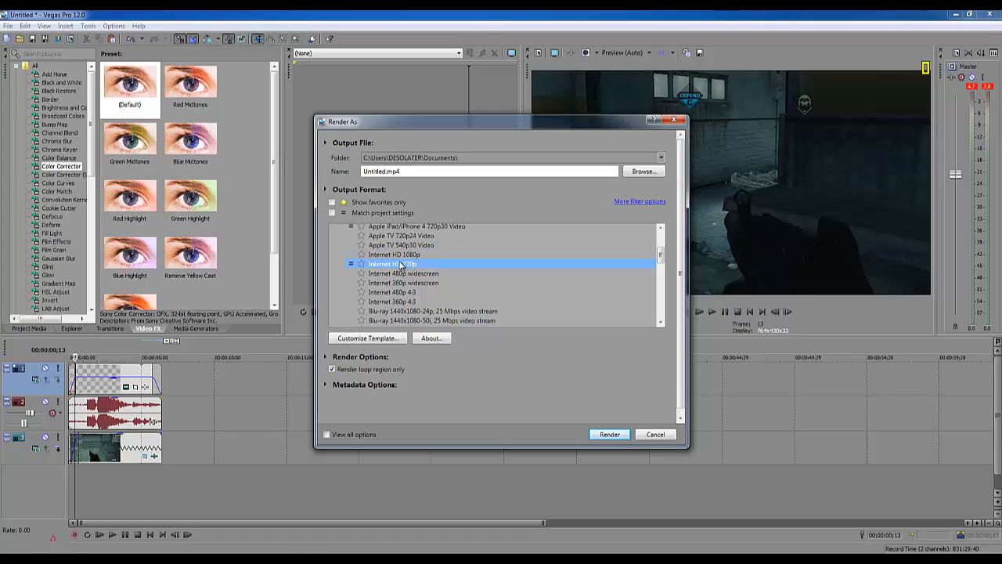
- Customize the template's variable bit rate, setting both the maximum and the average to 14,000,000 bps
left_click(374, 338)
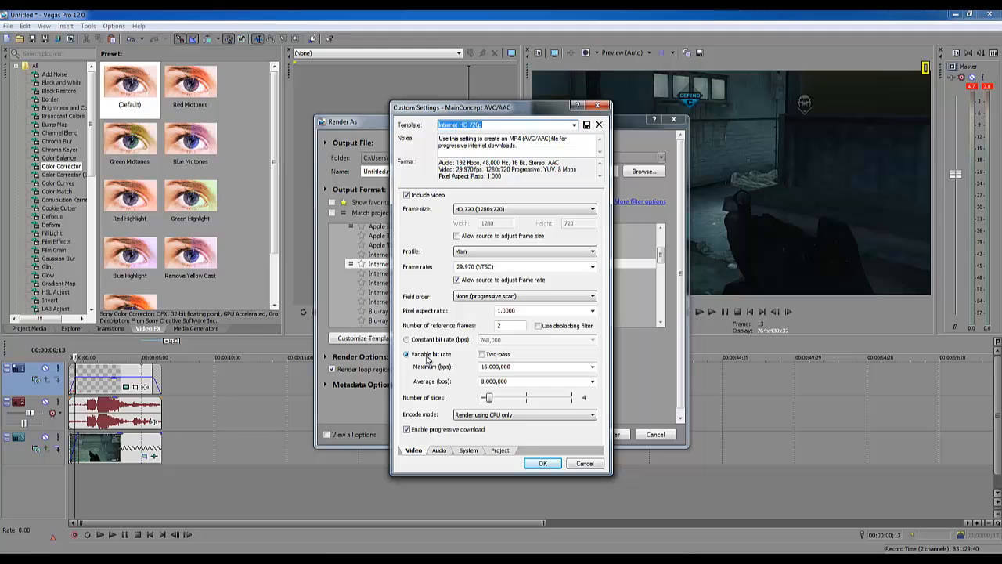
left_click(522, 368)
left_click(516, 380)
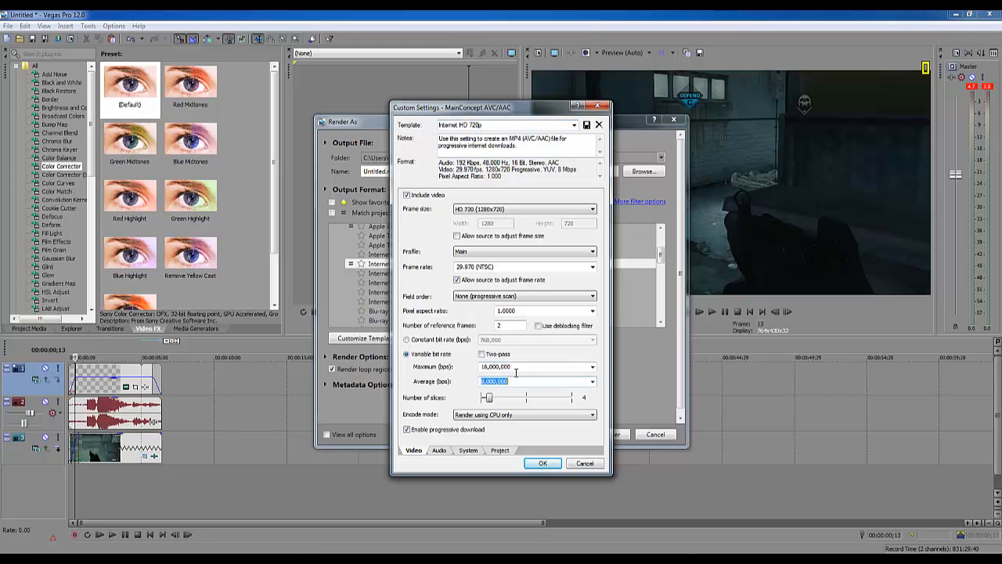
left_click(516, 368)
left_click(591, 367)
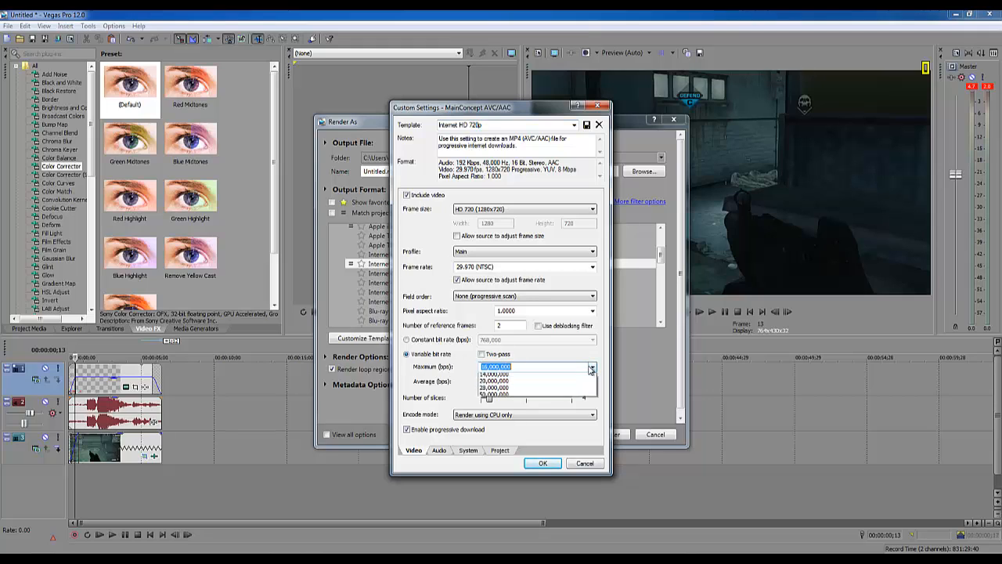
left_click(532, 376)
left_click(523, 380)
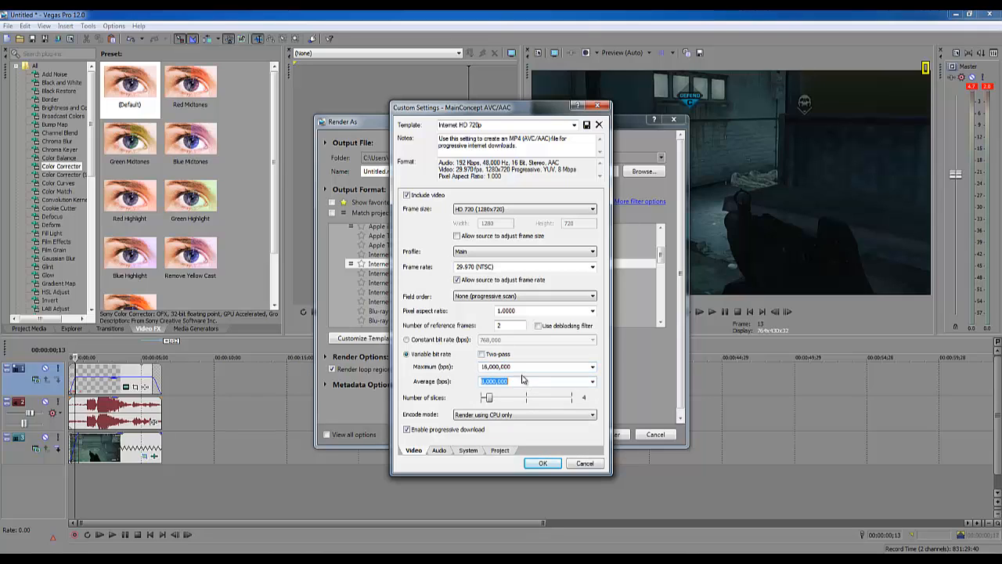
left_click(521, 368)
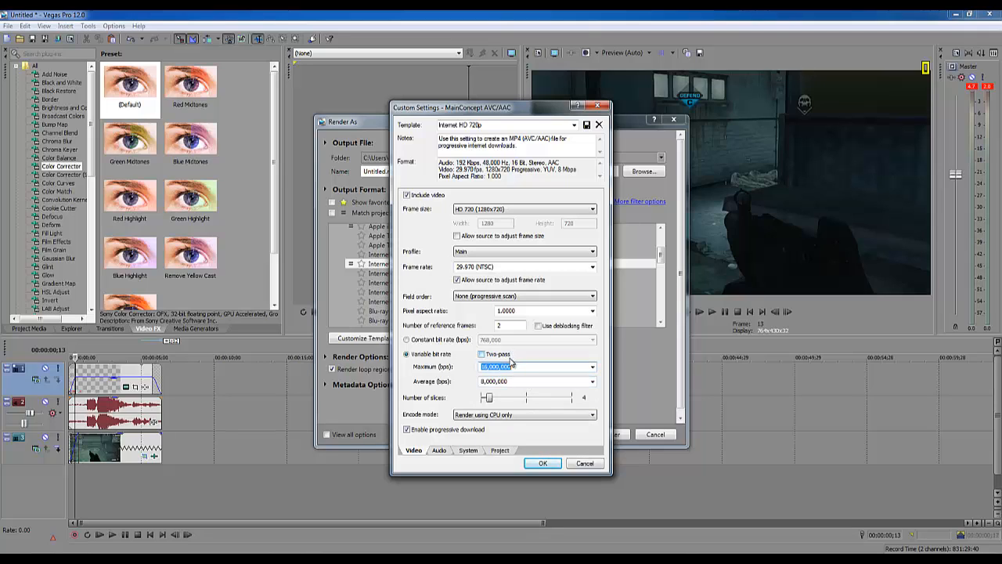
type("1400000")
left_click(523, 382)
type("1")
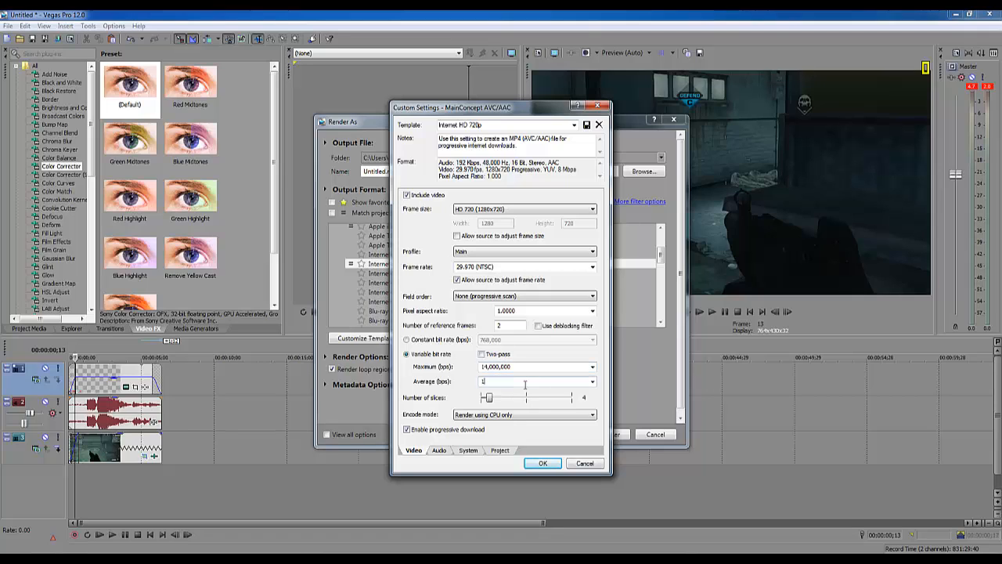
left_click(535, 367)
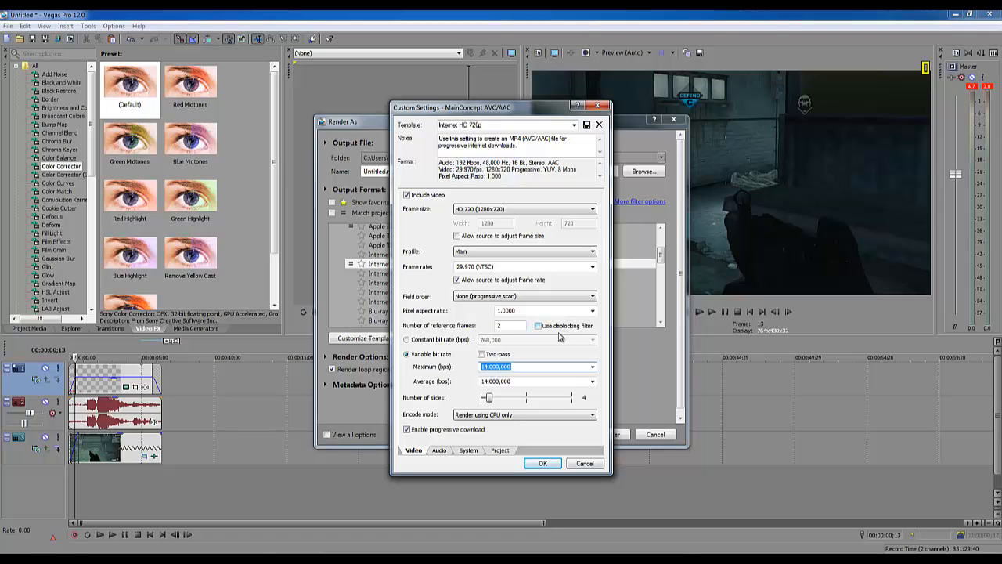
left_click(525, 367)
- Set the encode mode to Render using OpenCL if available and the audio bit rate to 128,000 bps
left_click(505, 416)
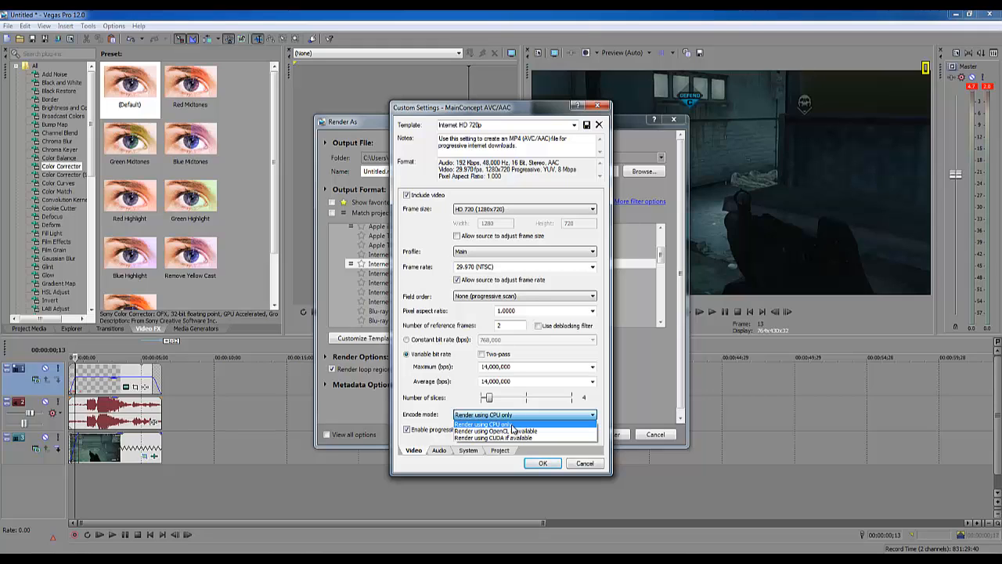
left_click(512, 431)
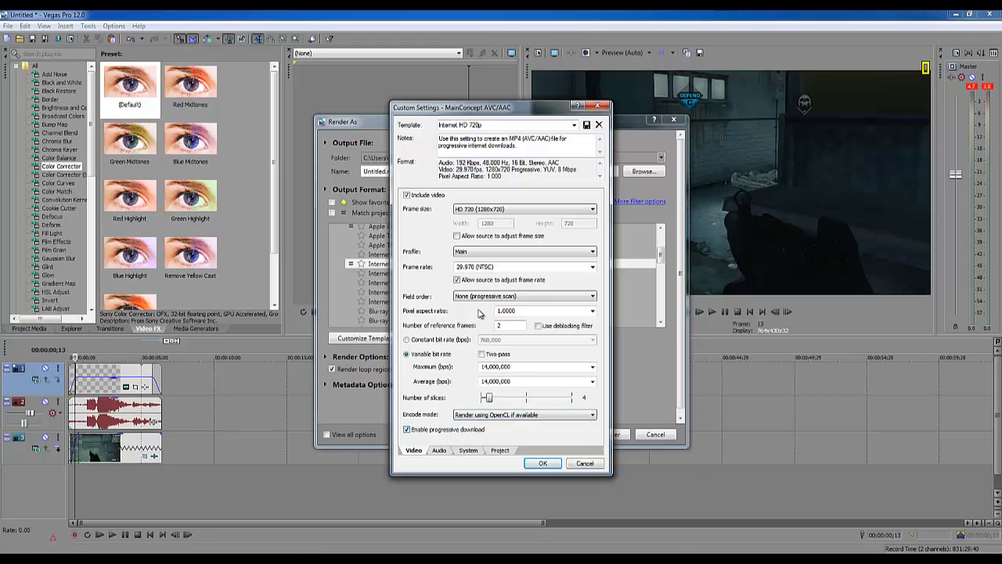
left_click(439, 451)
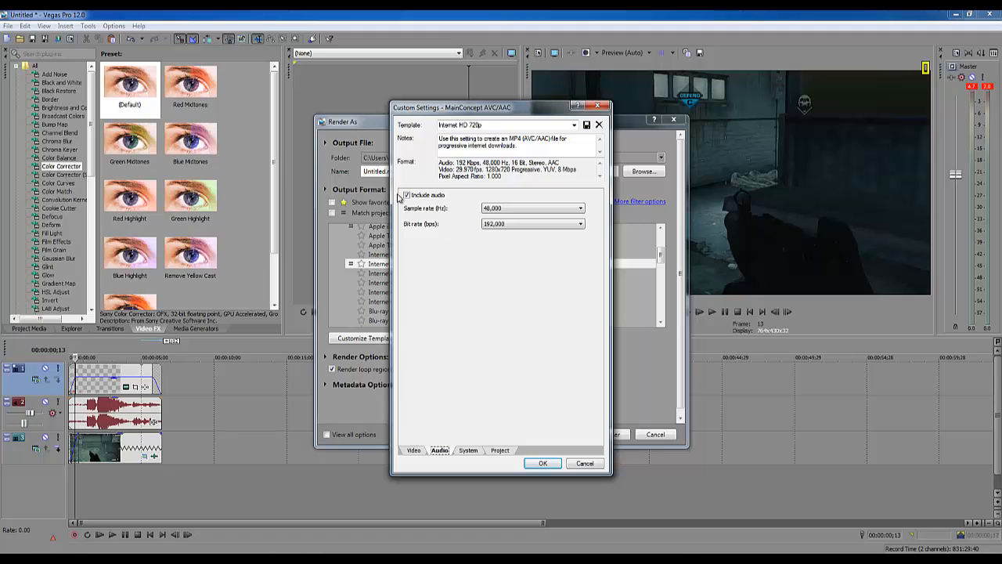
left_click(526, 225)
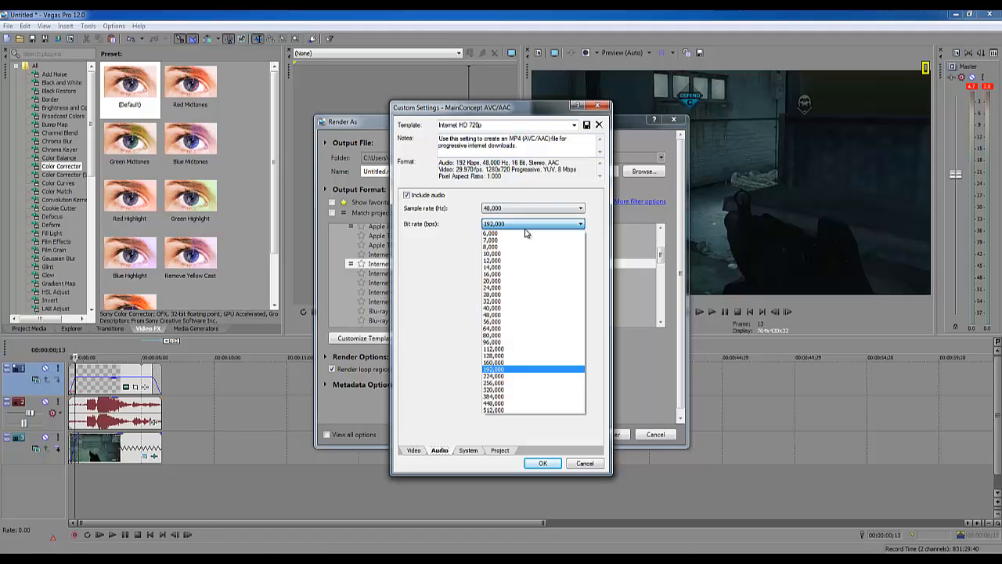
left_click(509, 357)
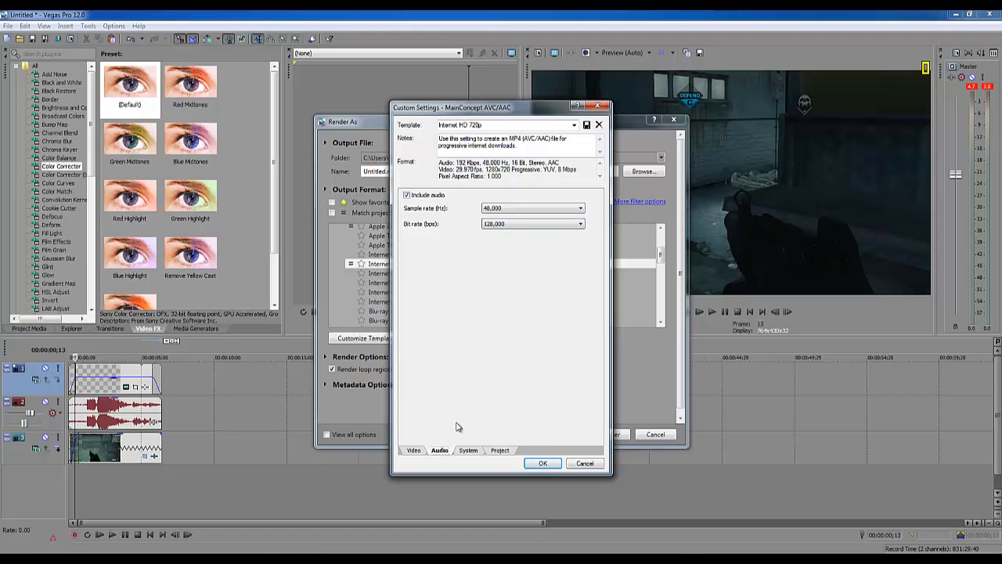
- Check the template's video, system and project settings and accept the customized template
left_click(413, 450)
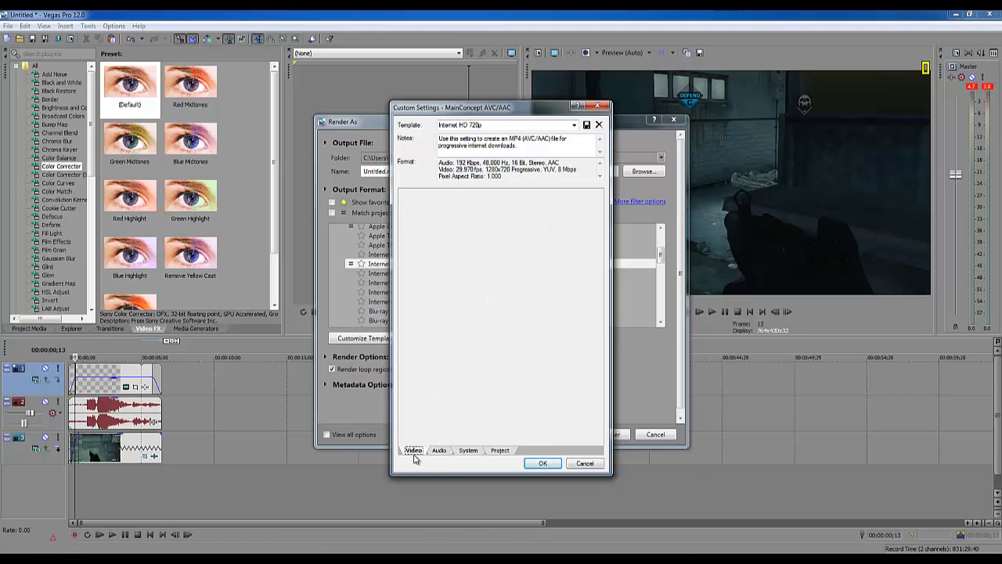
left_click(468, 450)
left_click(499, 450)
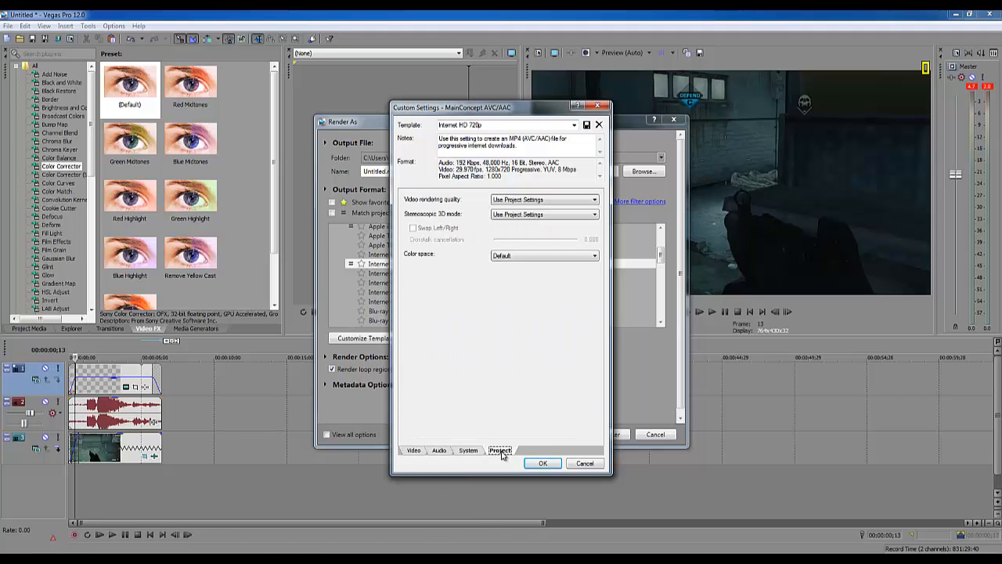
left_click(415, 452)
left_click(543, 463)
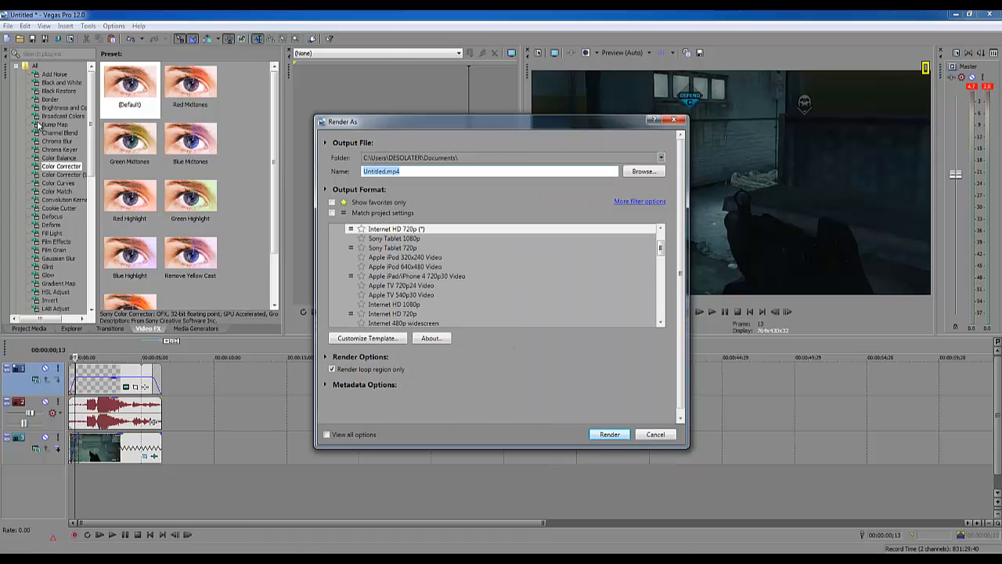
- Name the output file TutorialVidoe and set the Desktop as its save location
type("TutorialVideo")
left_click(641, 171)
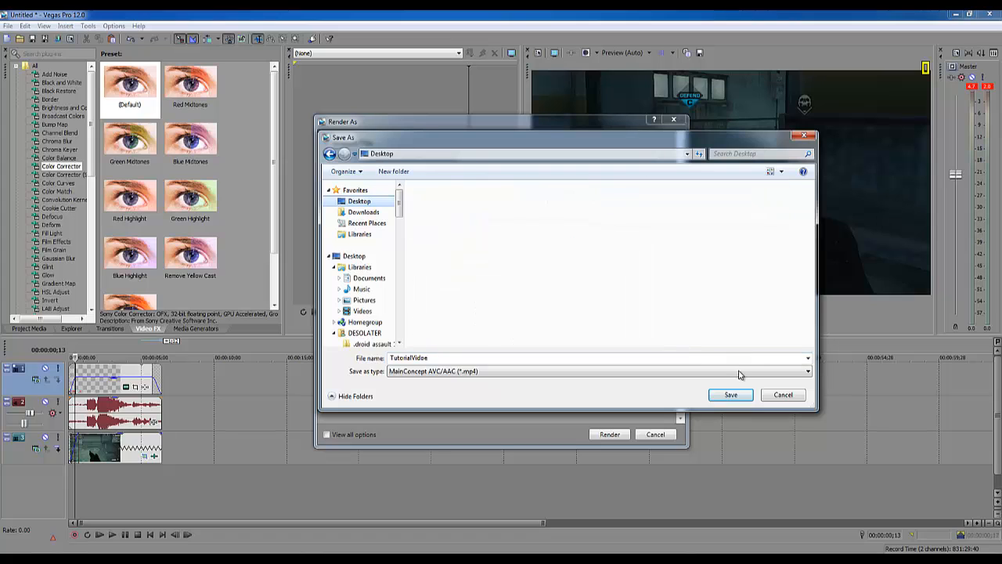
left_click(731, 395)
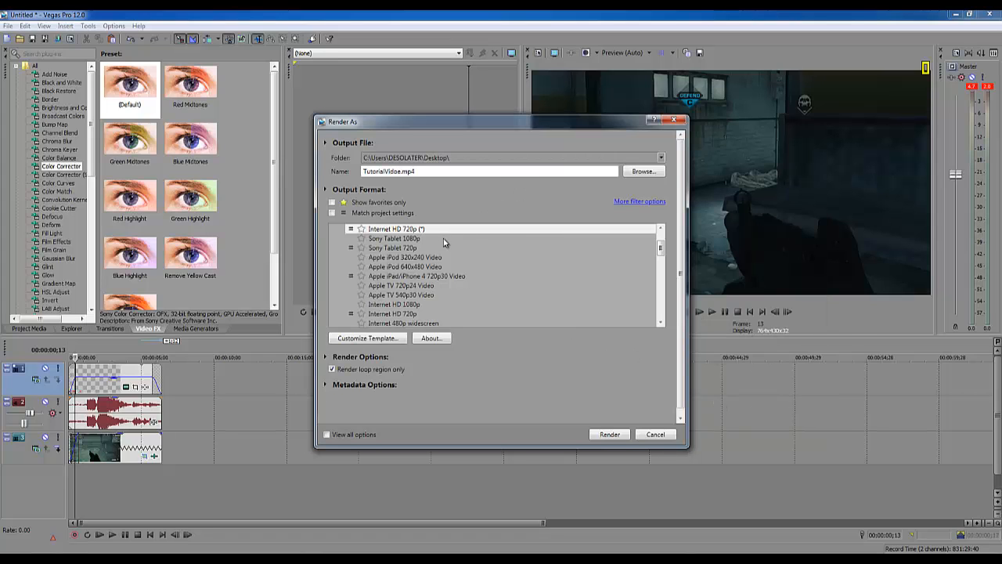
- Mark the customized Internet HD 720p template as a favorite and start the render with Render loop region only turned off
left_click(360, 232)
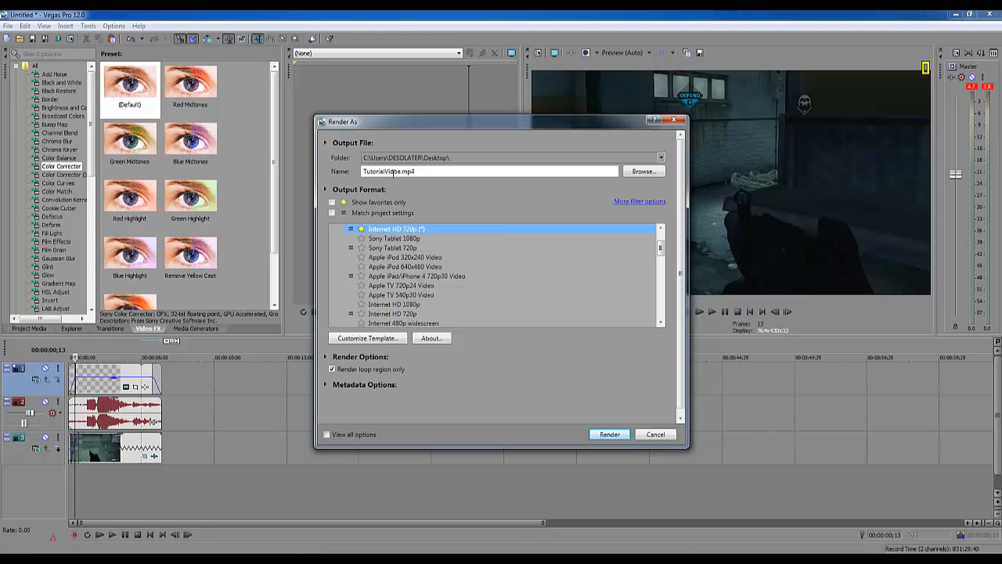
left_click(438, 173)
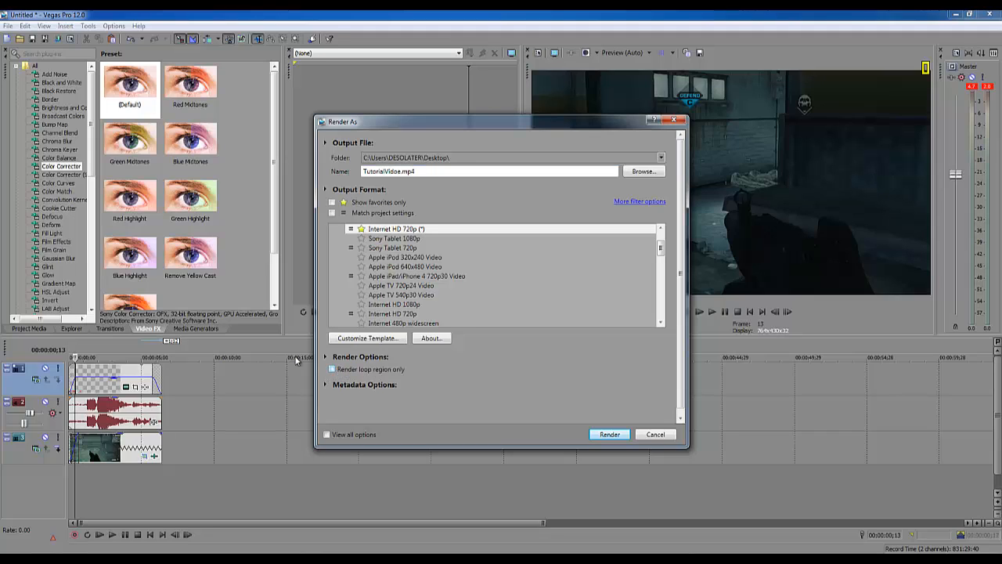
left_click(595, 436)
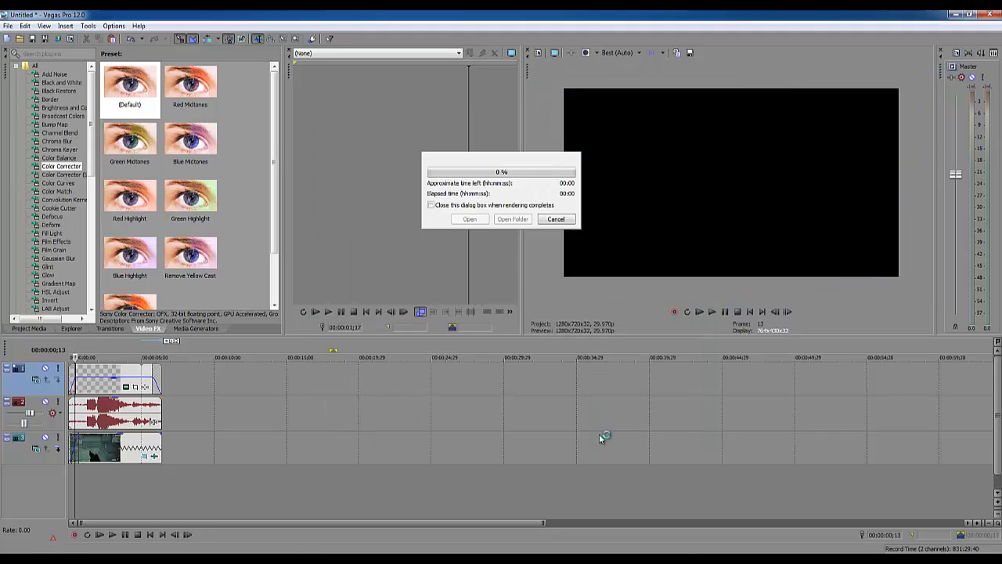